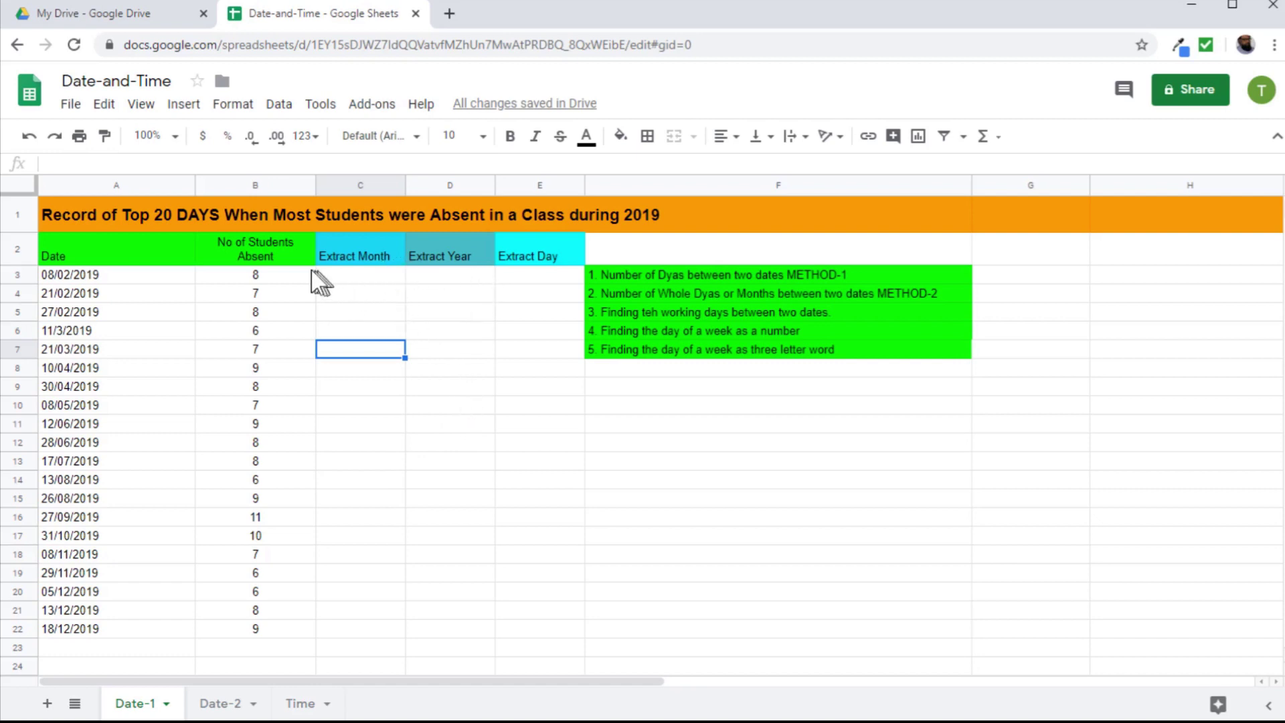
Step: Enter the formula =month(A3) in cell C3 to extract the month from the first date
click(360, 275)
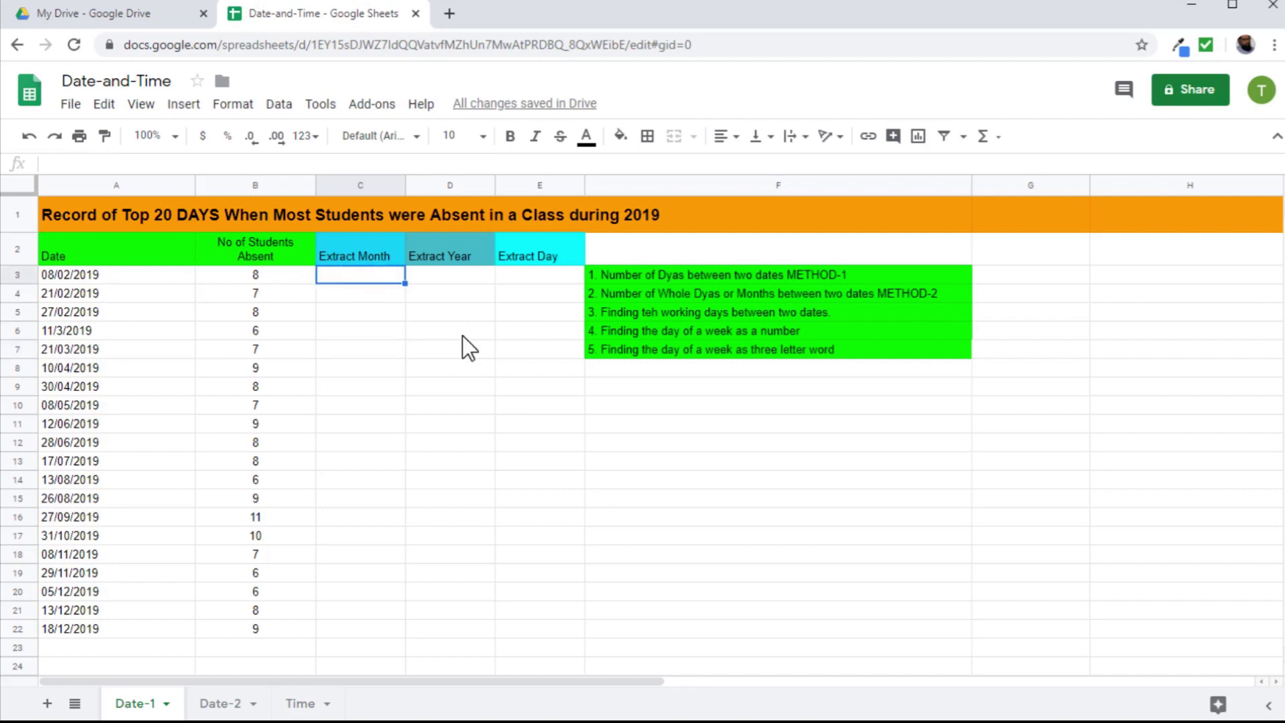
text(=)
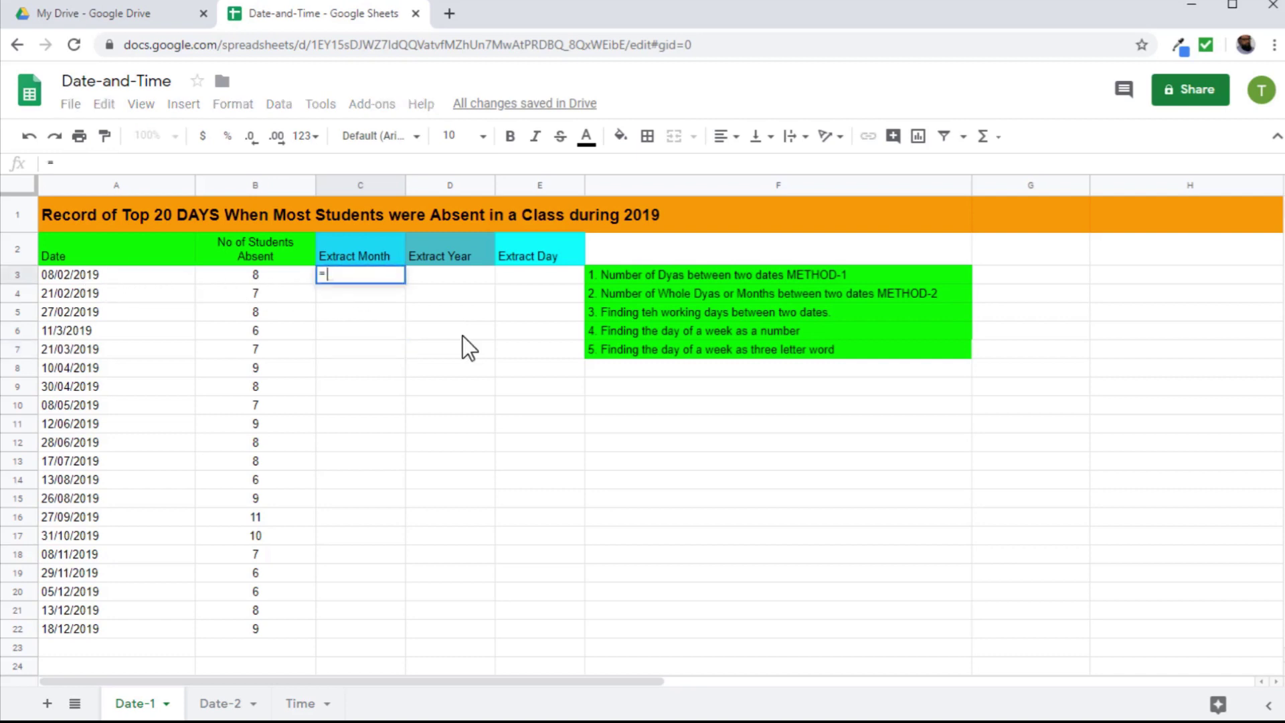
text(month()
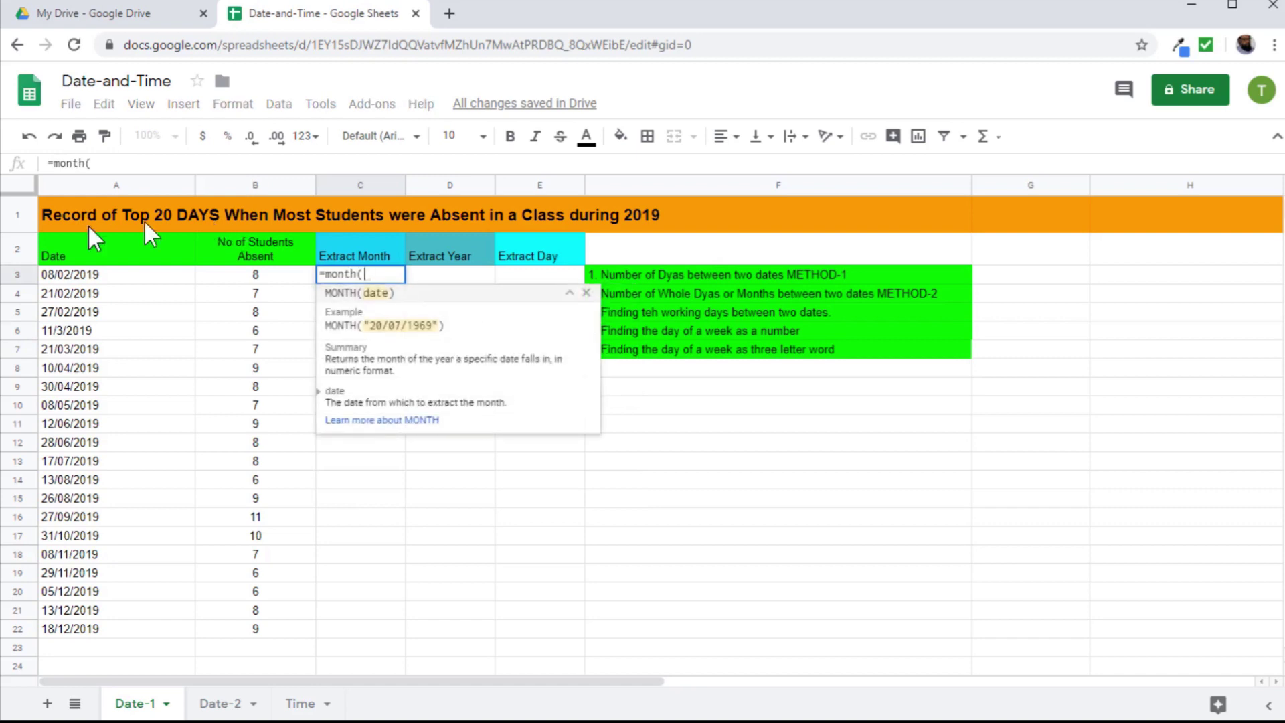
click(61, 279)
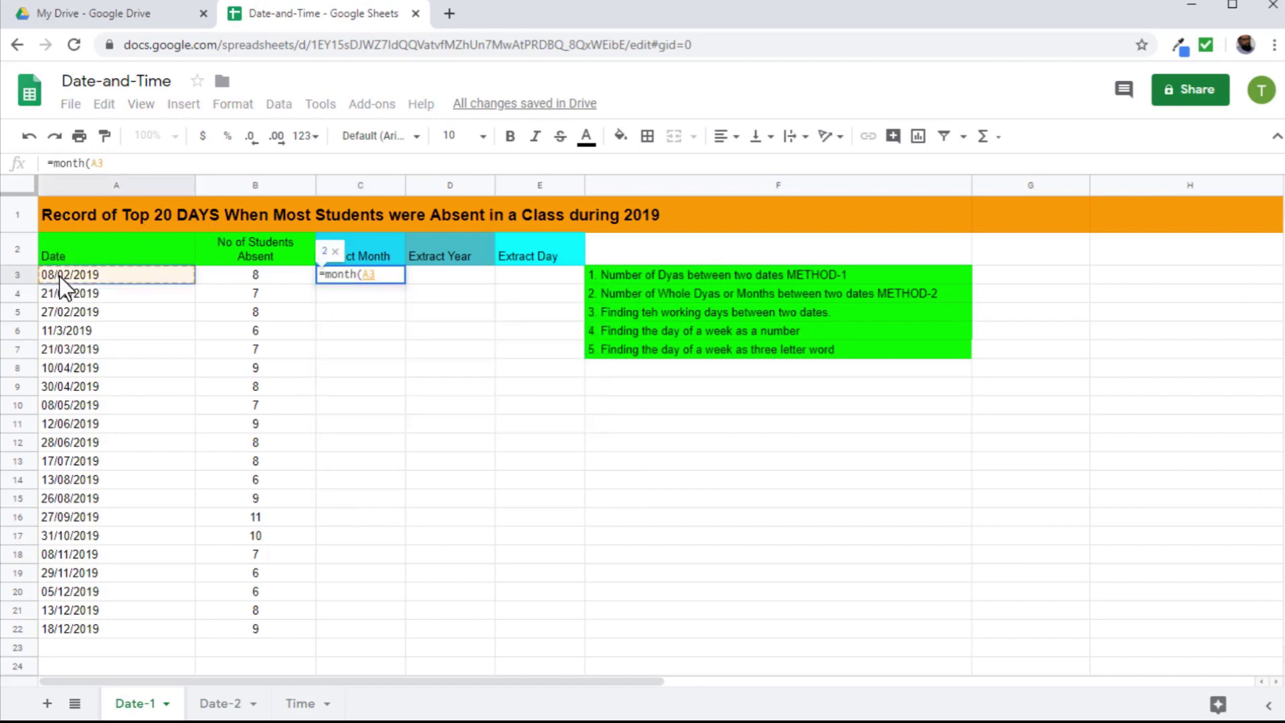
text())
key(Return)
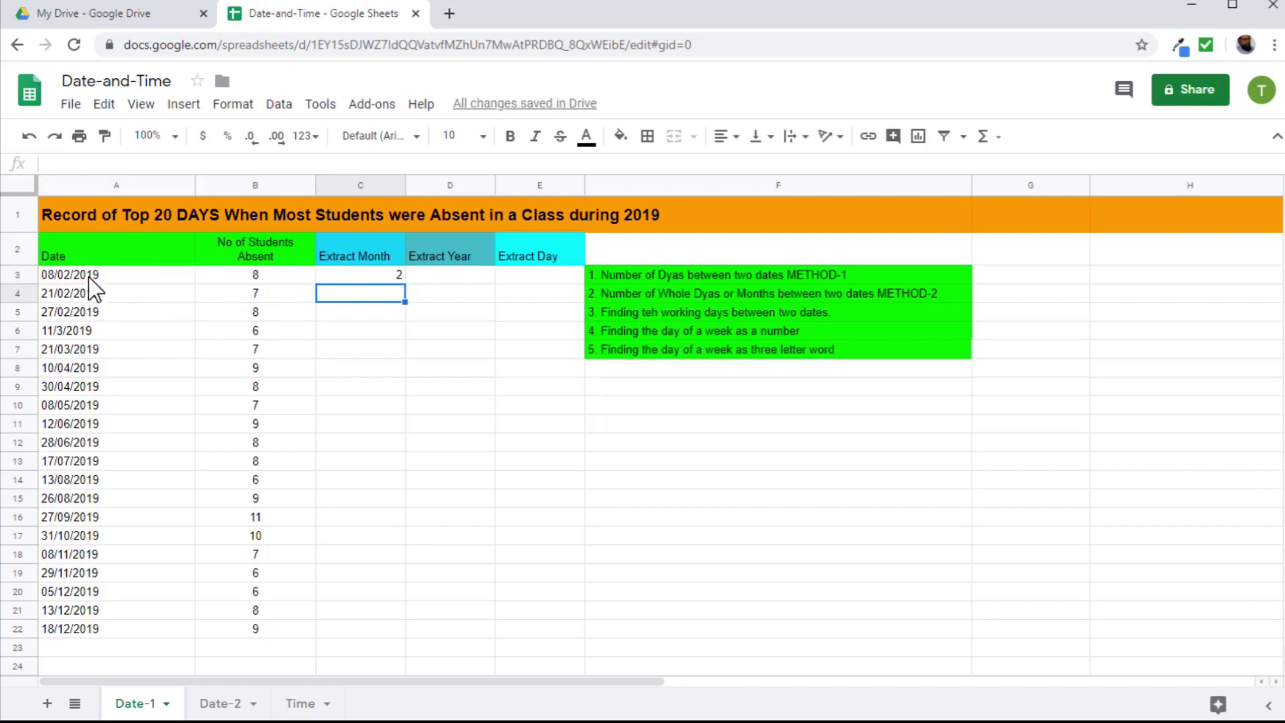
Step: Extract the year and the day of the date in A3 with the YEAR and DAY functions in cells D3 and E3
click(431, 272)
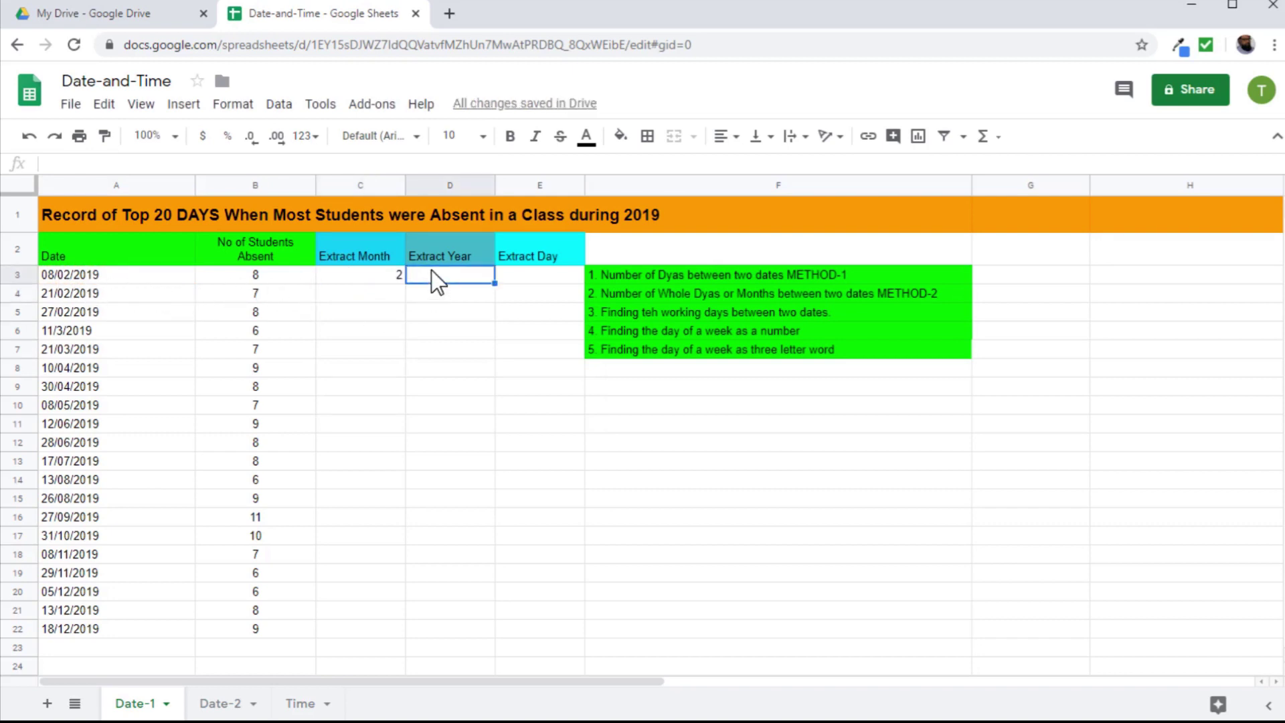
text(=yea)
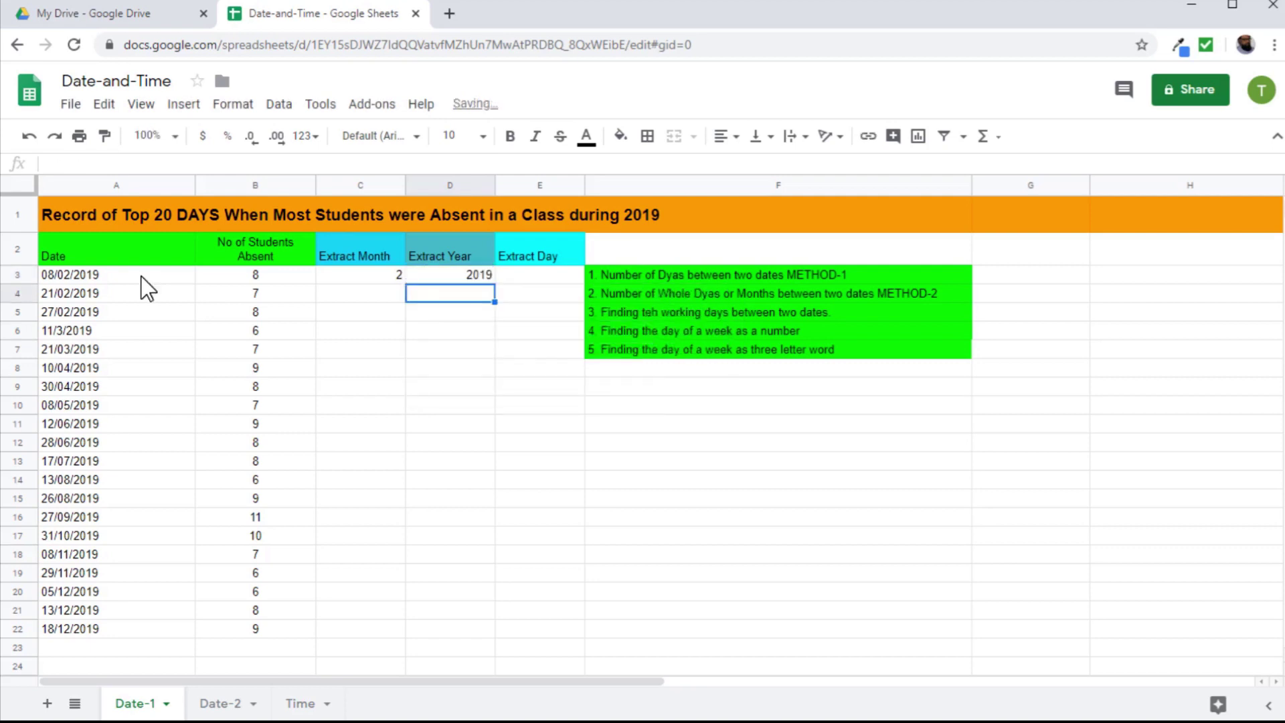
click(554, 278)
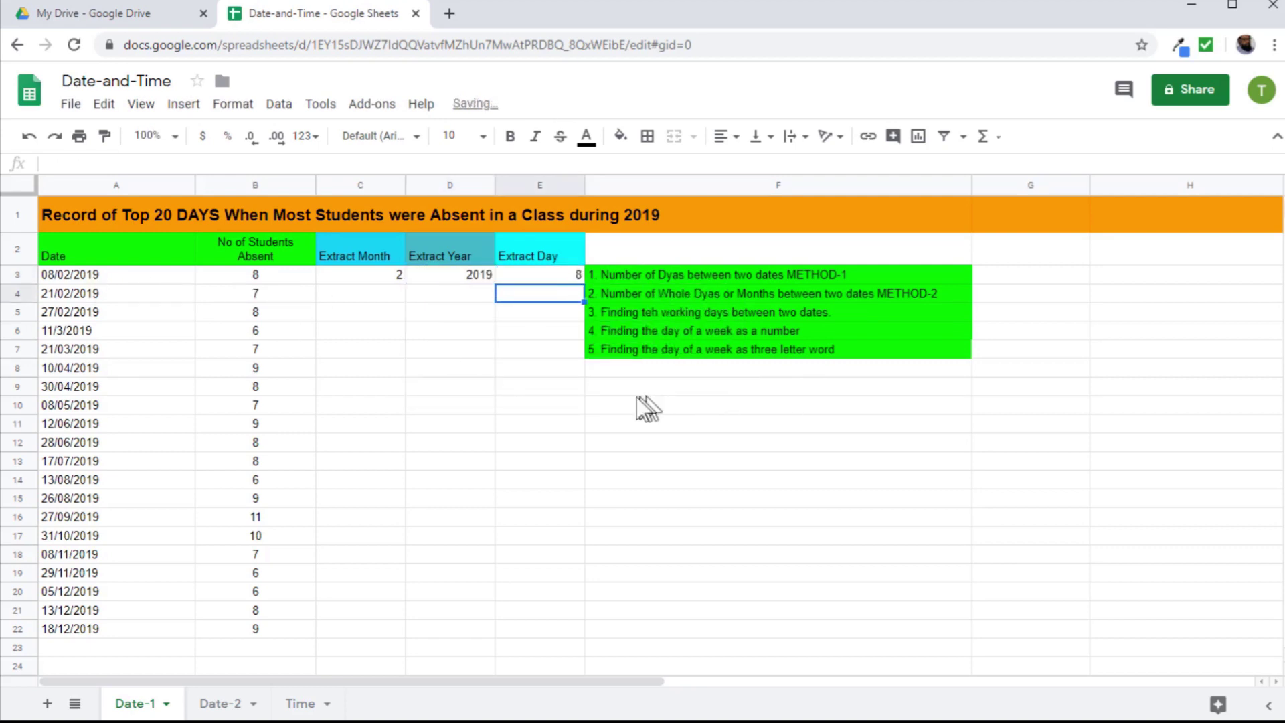
Step: Fill the month, year and day formulas in C3, D3 and E3 down to row 22
click(379, 279)
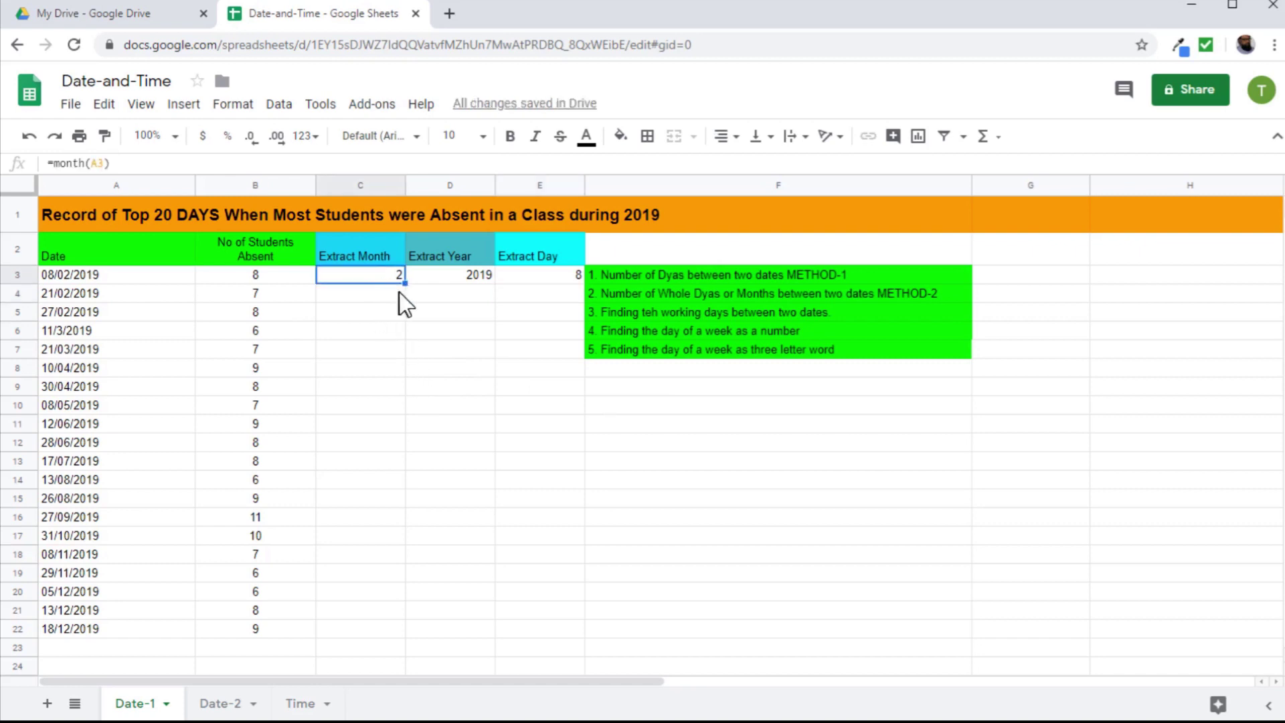
drag(405, 282, 388, 626)
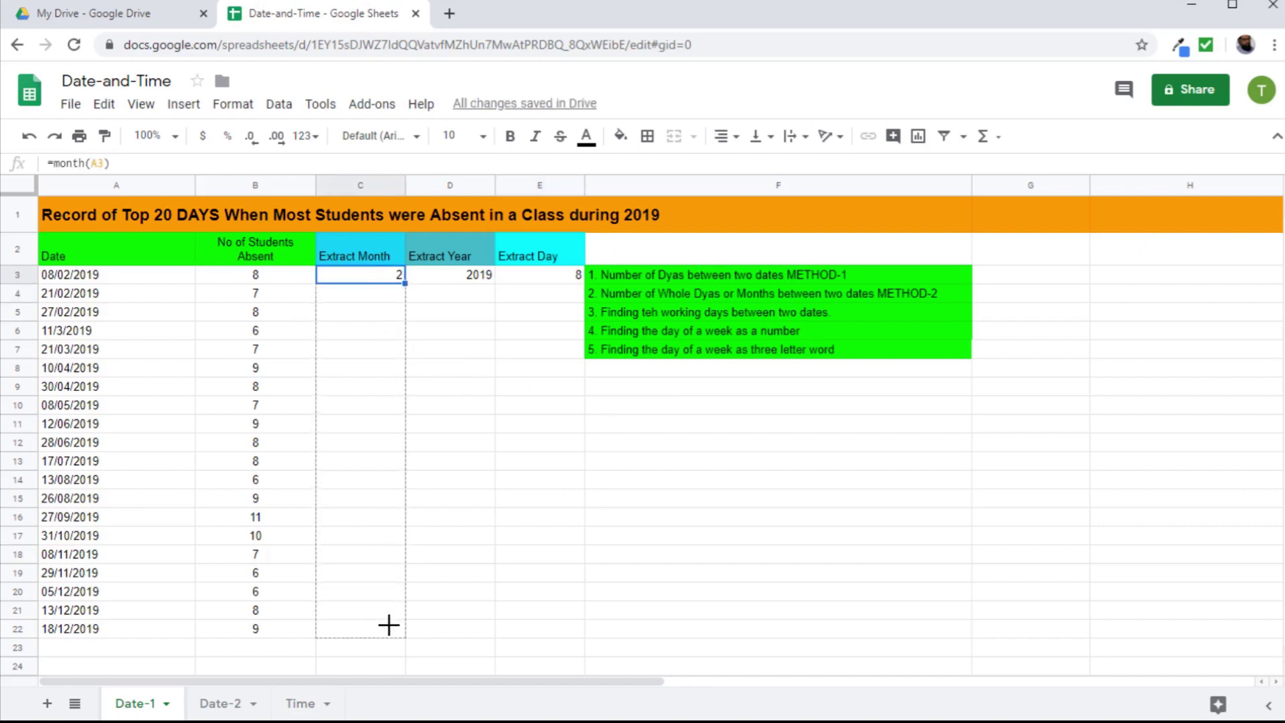
click(481, 276)
drag(495, 286, 470, 602)
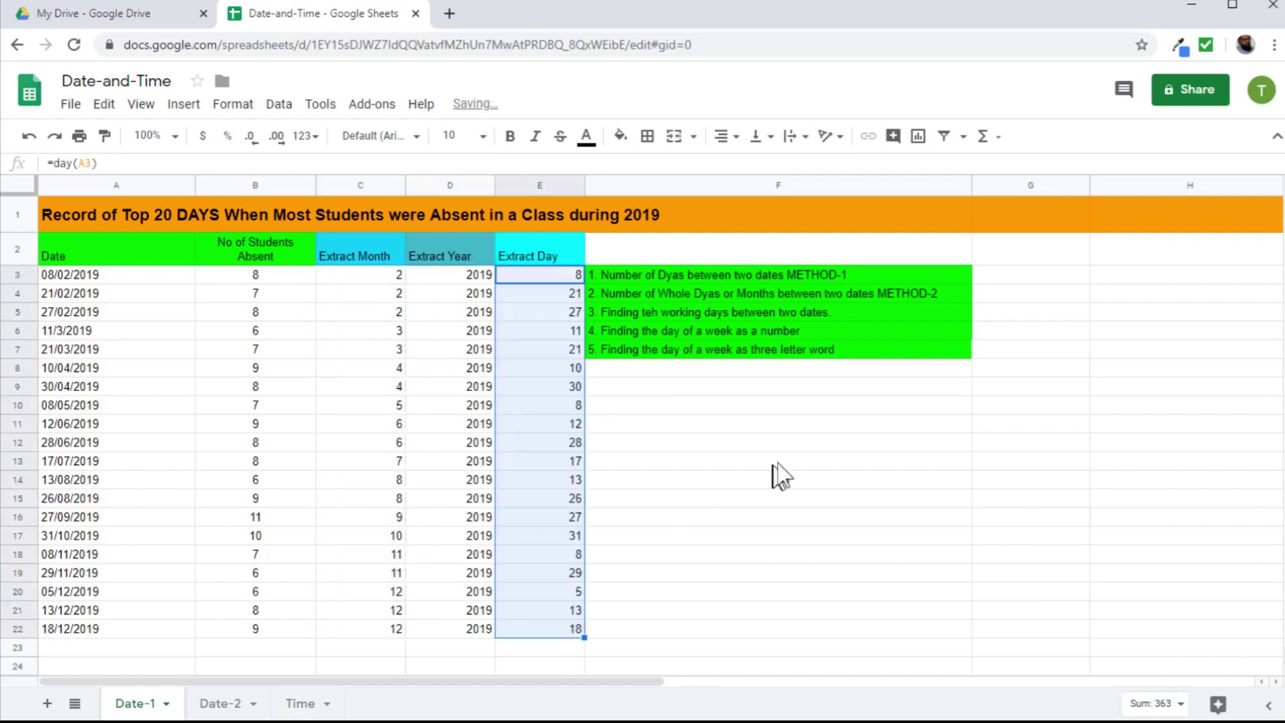
click(775, 465)
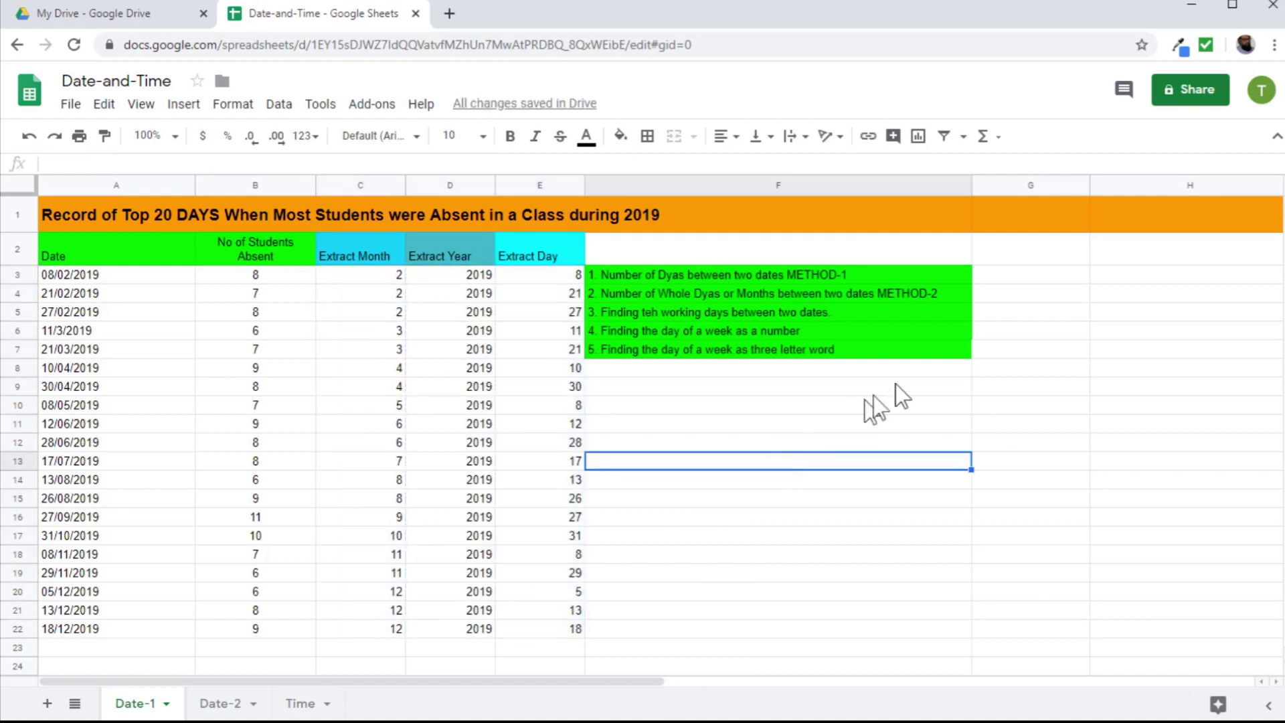
Step: Calculate the days between the first two dates in cell G3 with the formula =minus(A4,A3)
click(1006, 276)
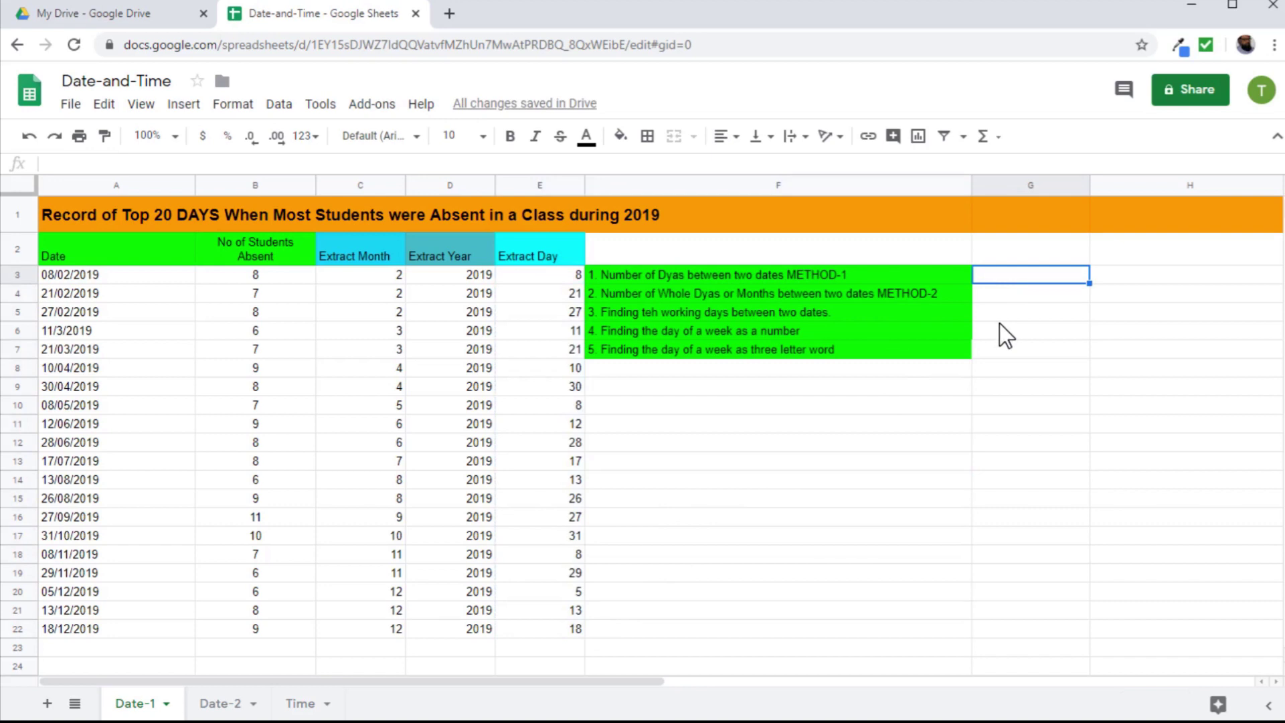
text(=minus)
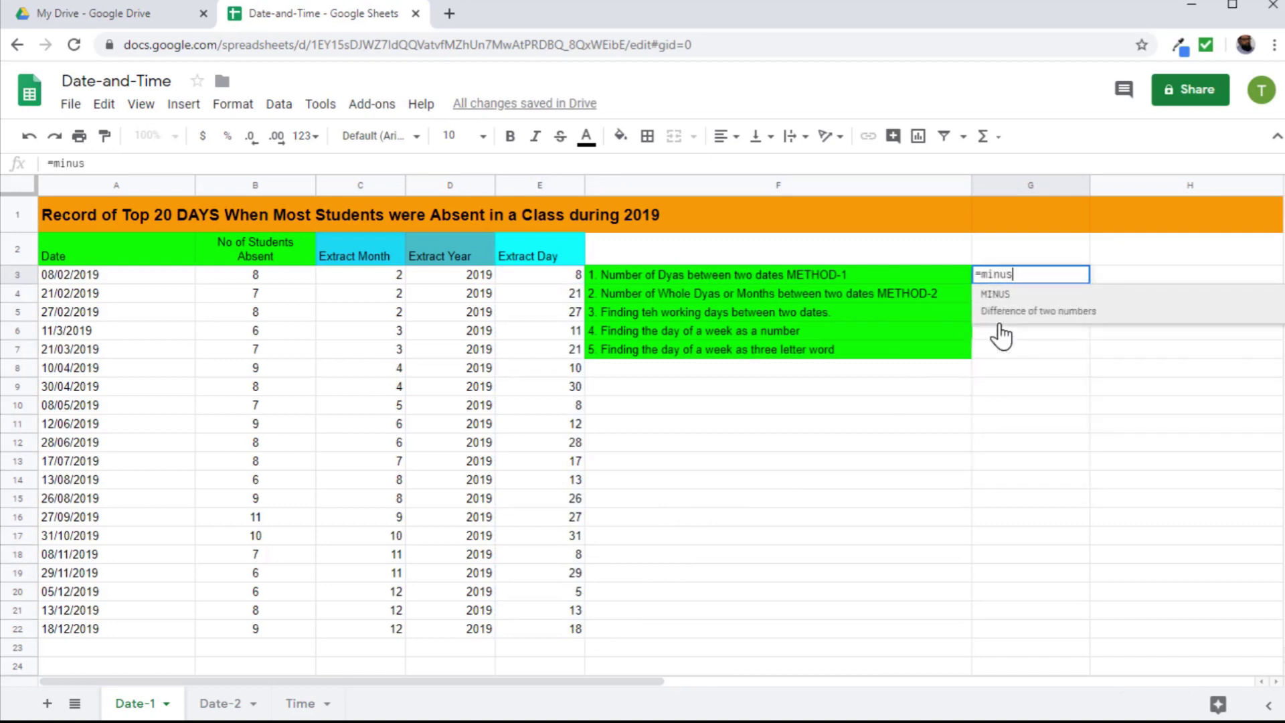
text(()
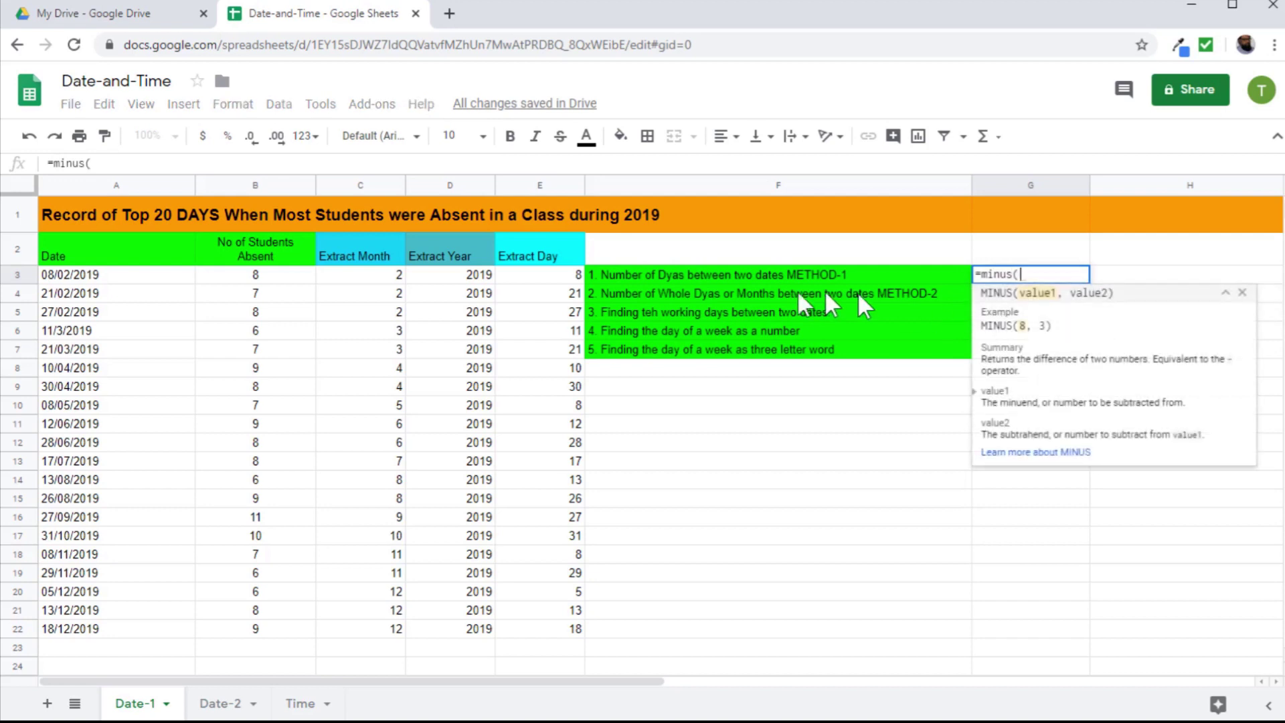
click(69, 297)
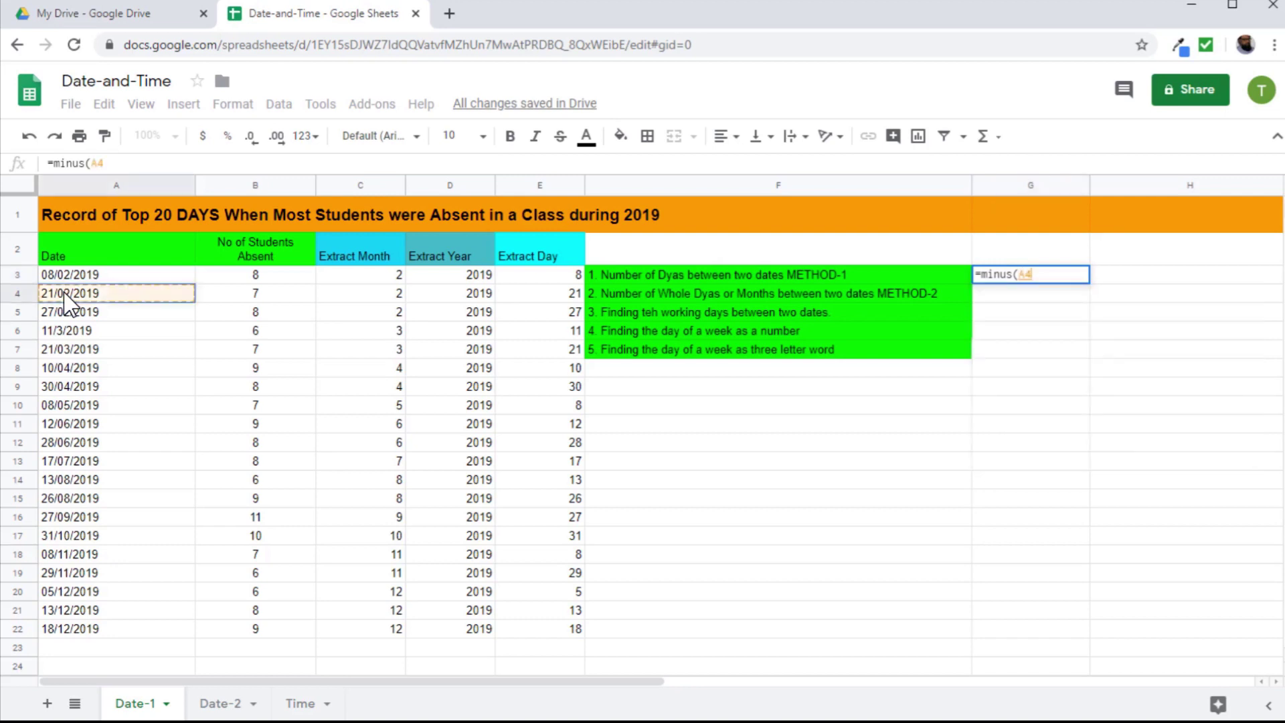
text(,)
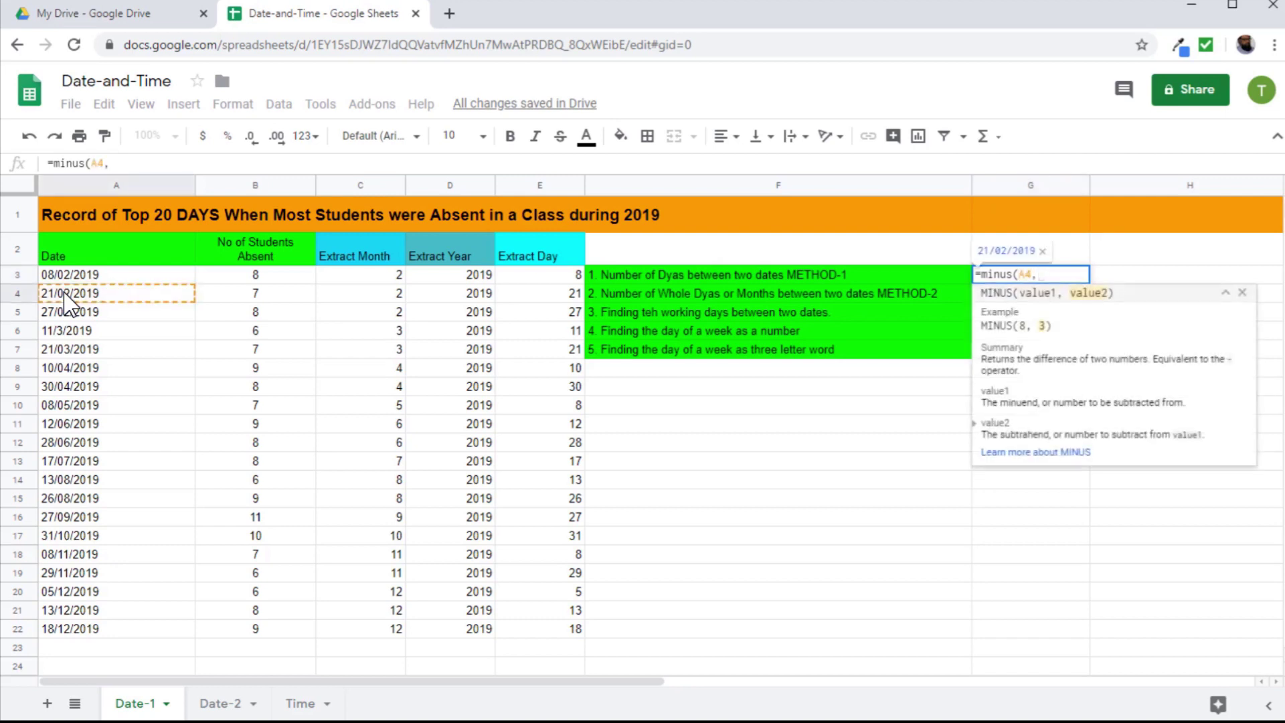
click(106, 276)
key(Return)
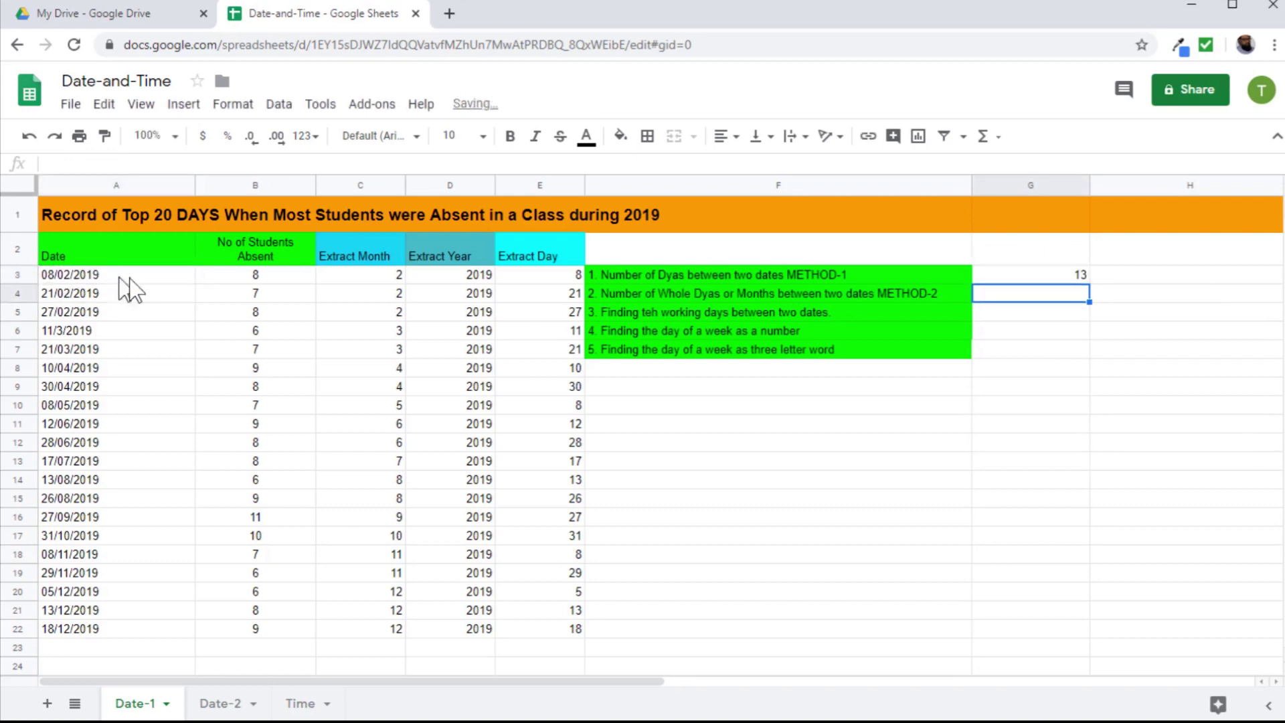
click(1066, 275)
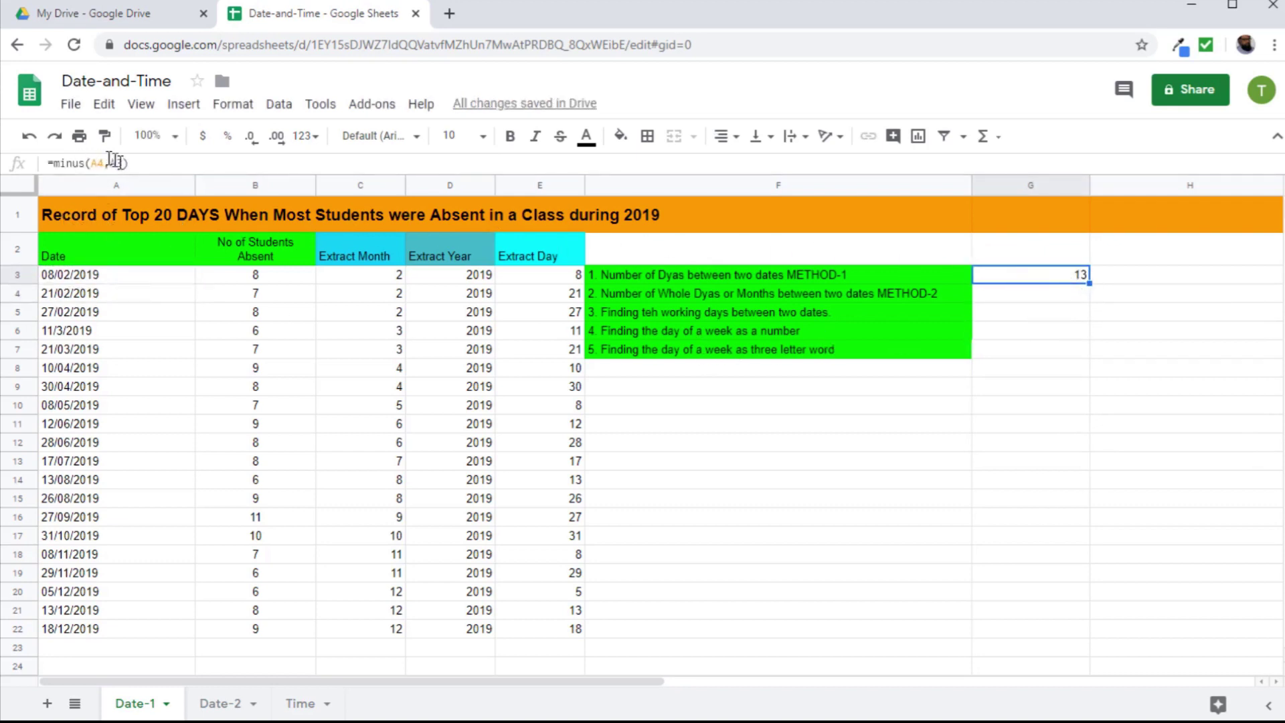
Step: Enter =datedif(A3,A4,"D") in cell G4 to count the whole days between the first two dates
click(1018, 295)
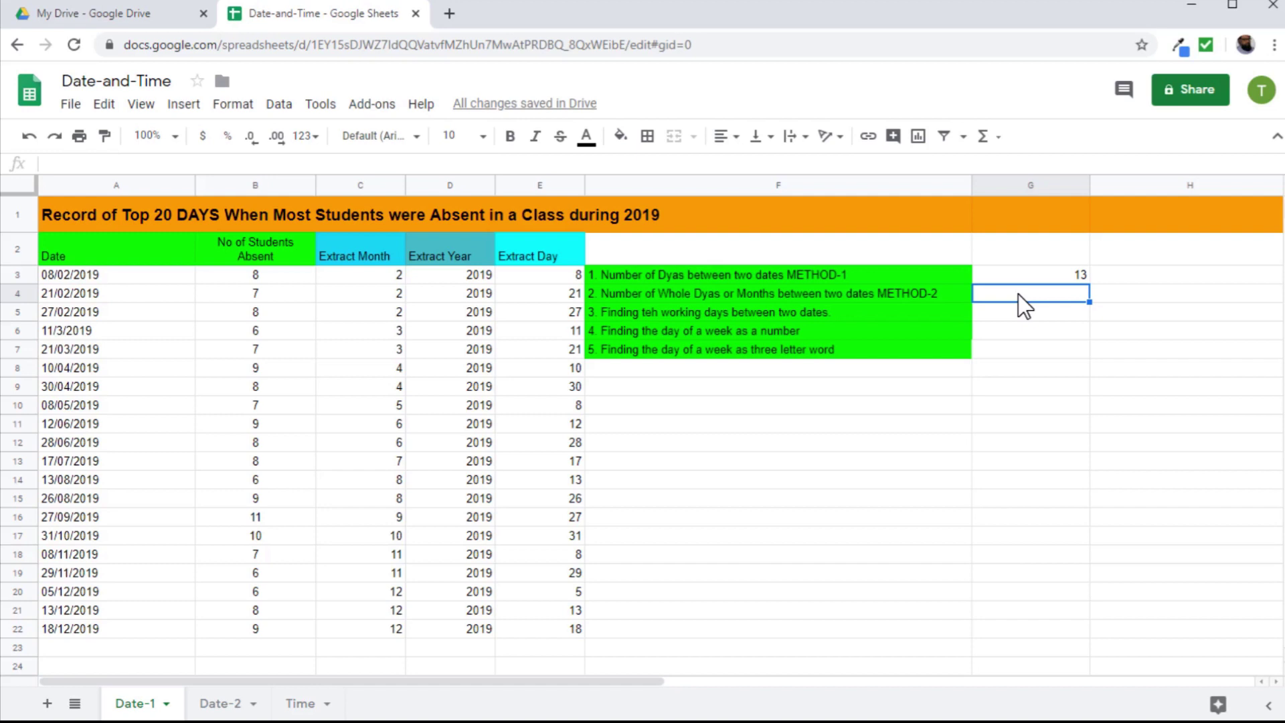
text(=dated)
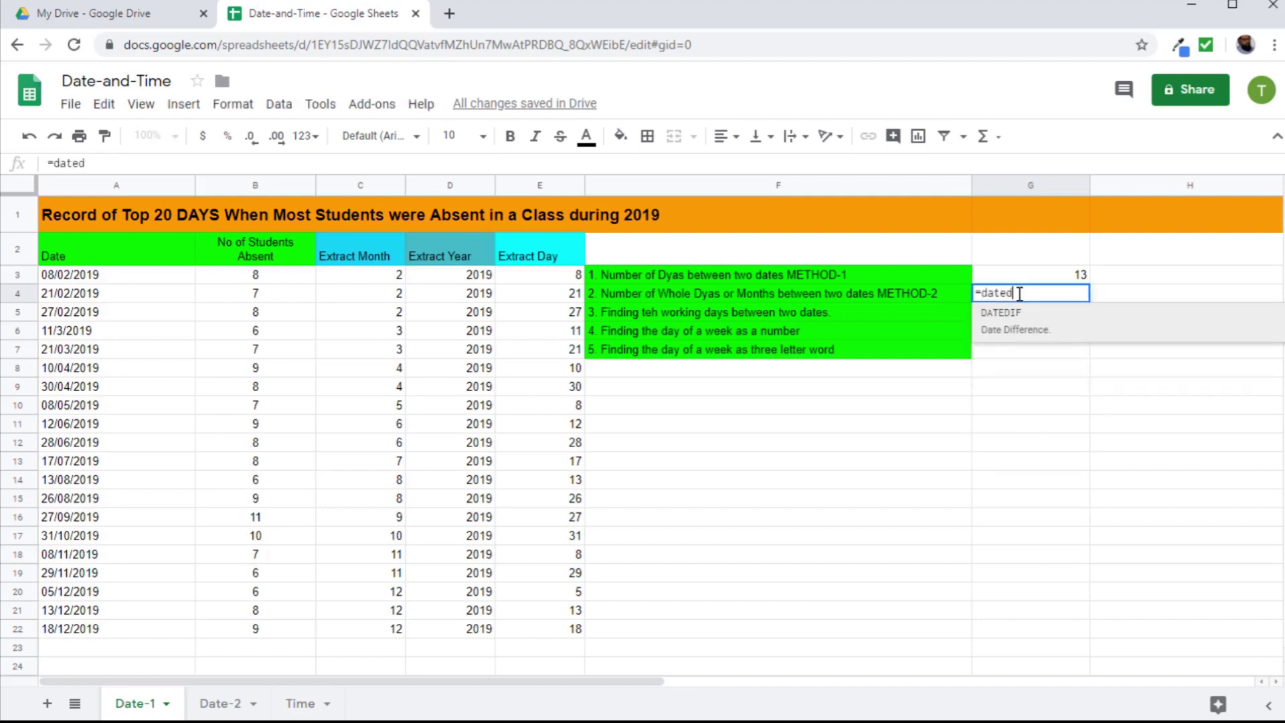
text(if()
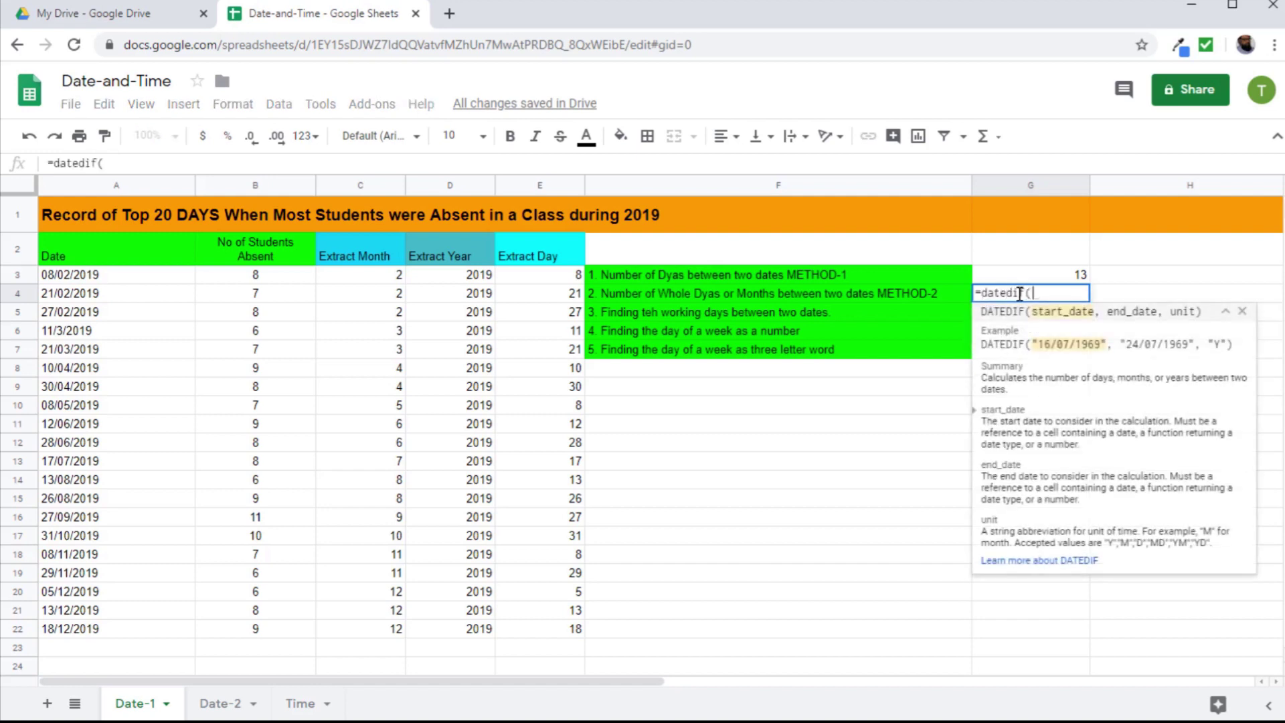
click(132, 280)
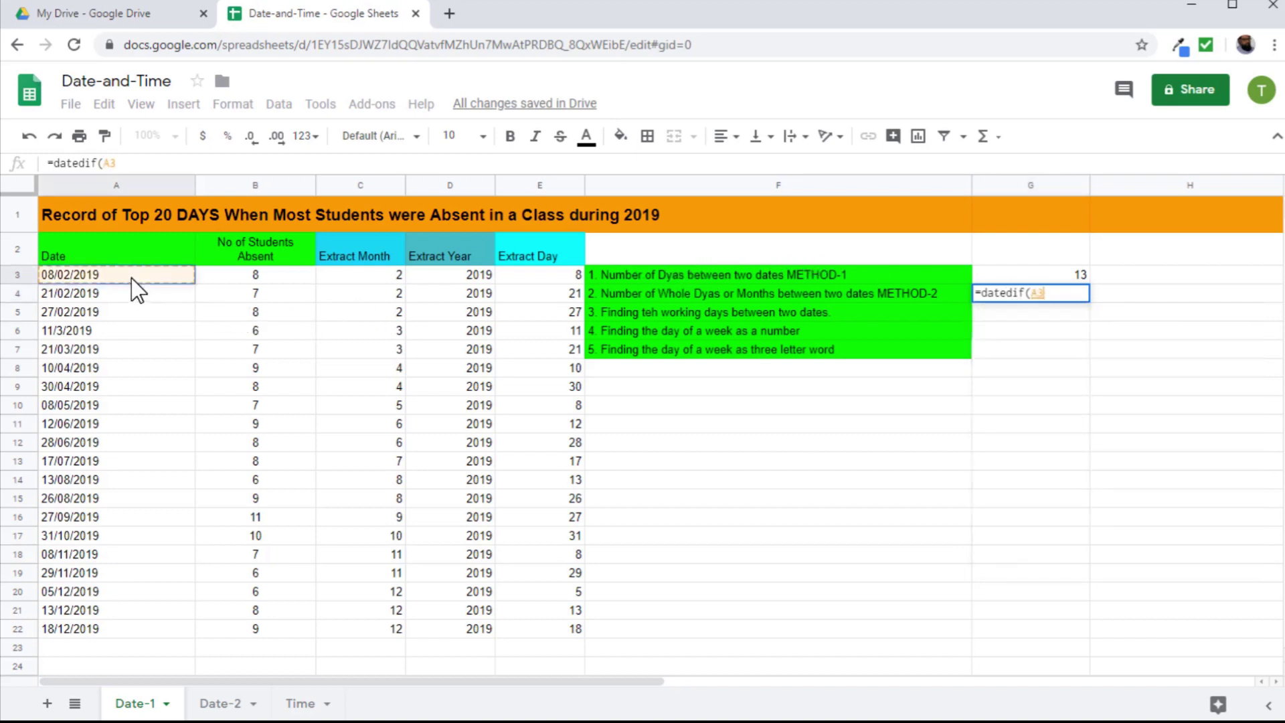
text(,)
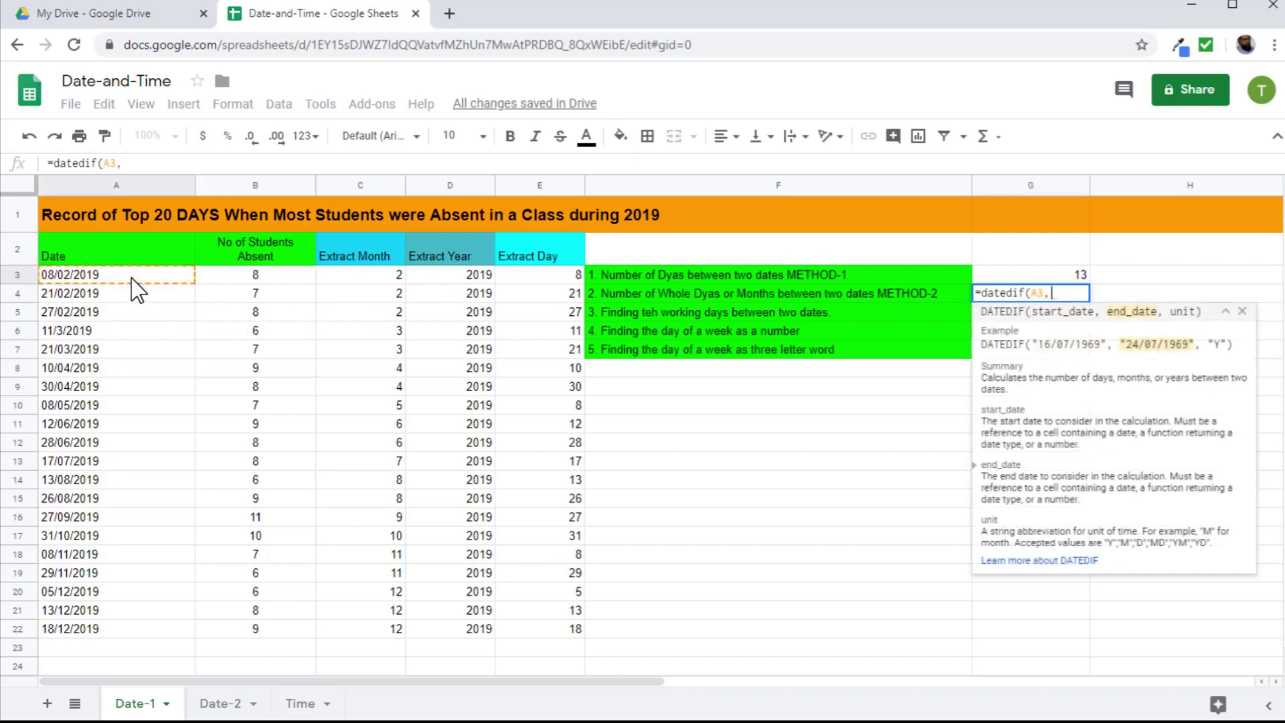
click(111, 292)
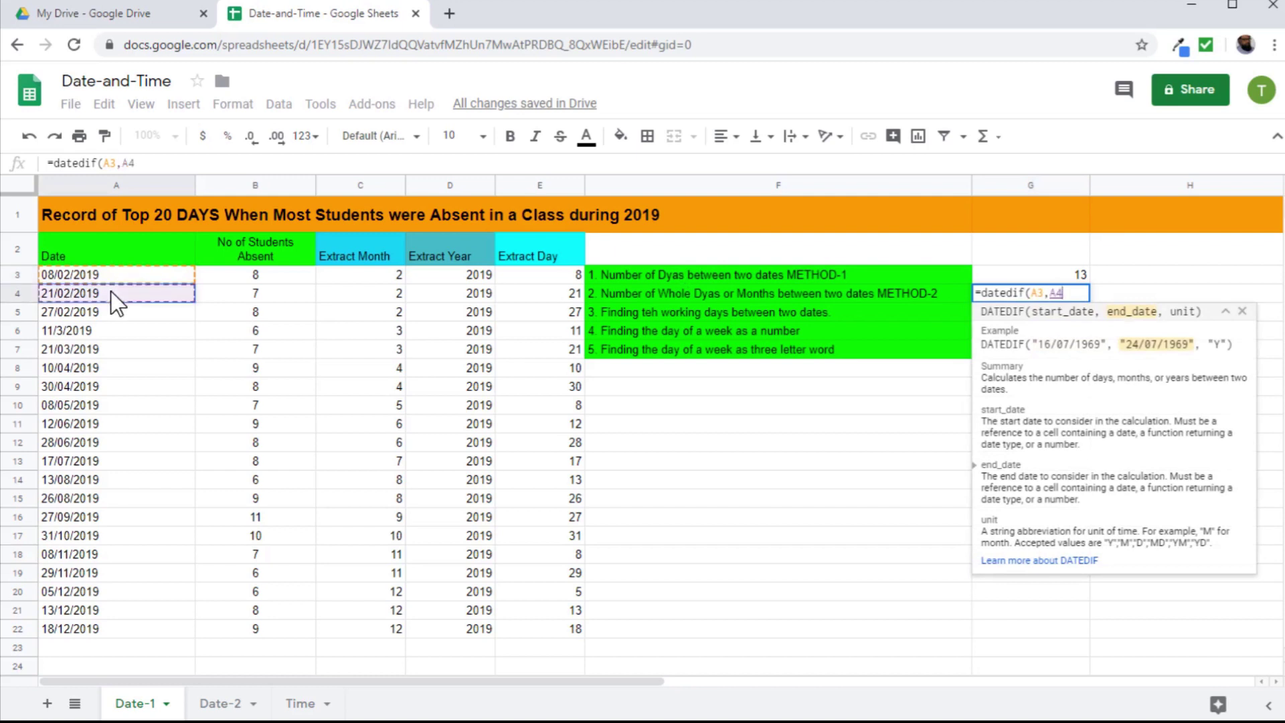
text(,")
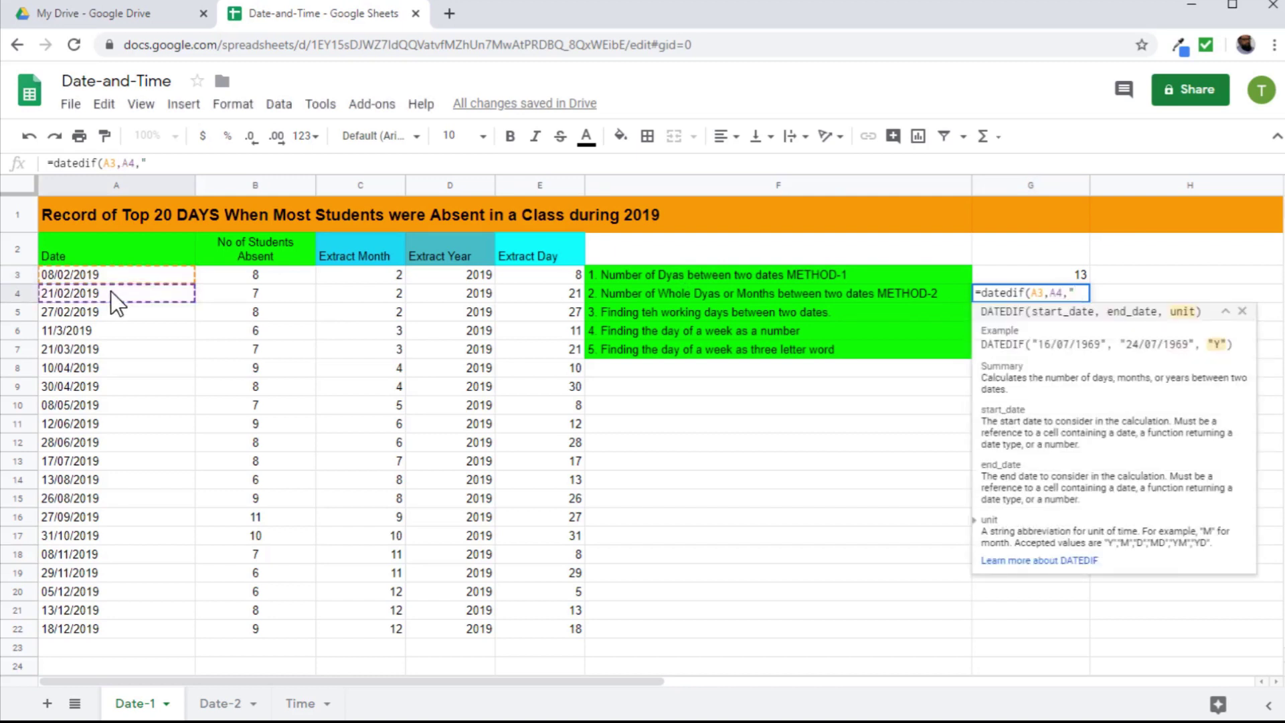
text(D"))
key(Return)
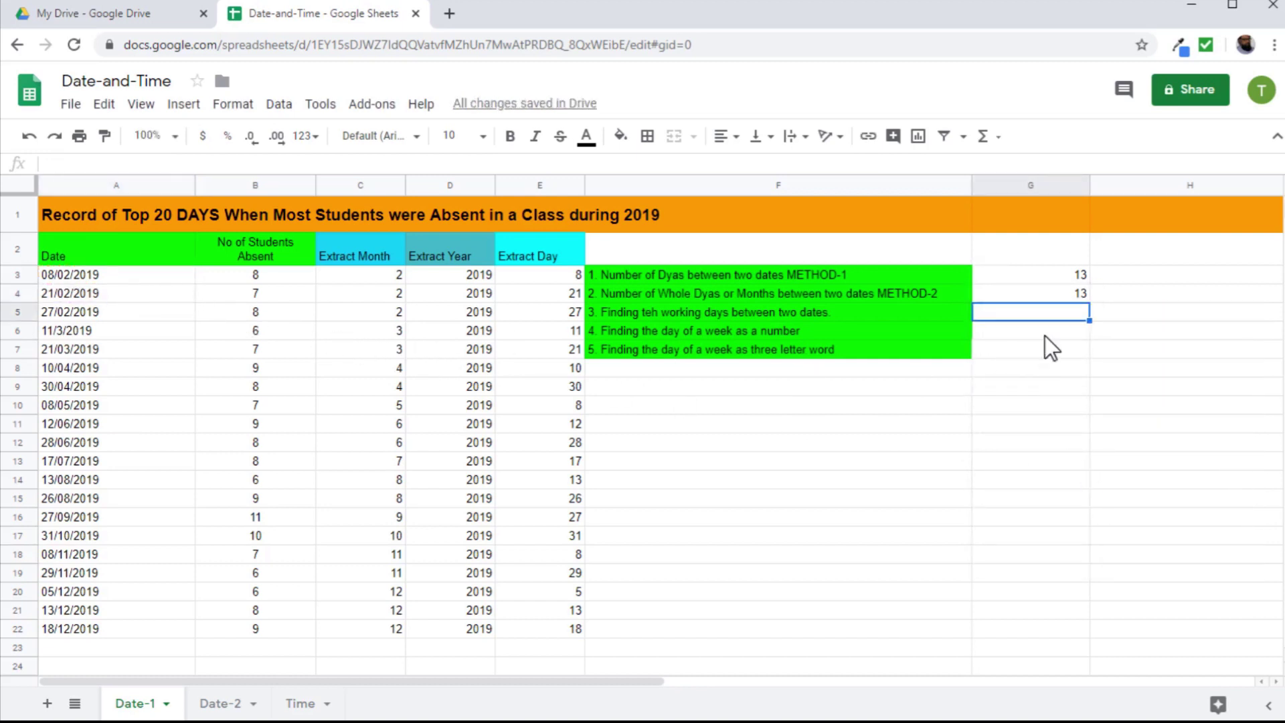
Step: Change the DATEDIF formula in G4 to use the unit "m" and the end date in A22
click(1034, 295)
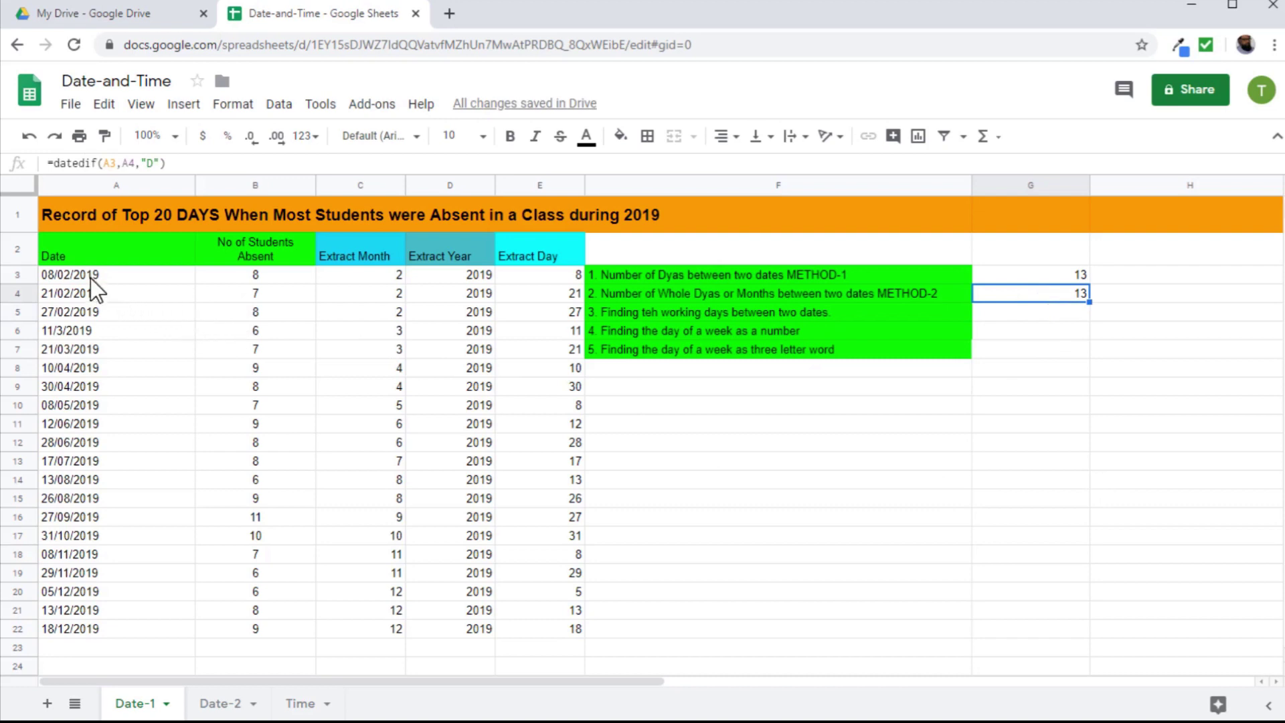
click(152, 164)
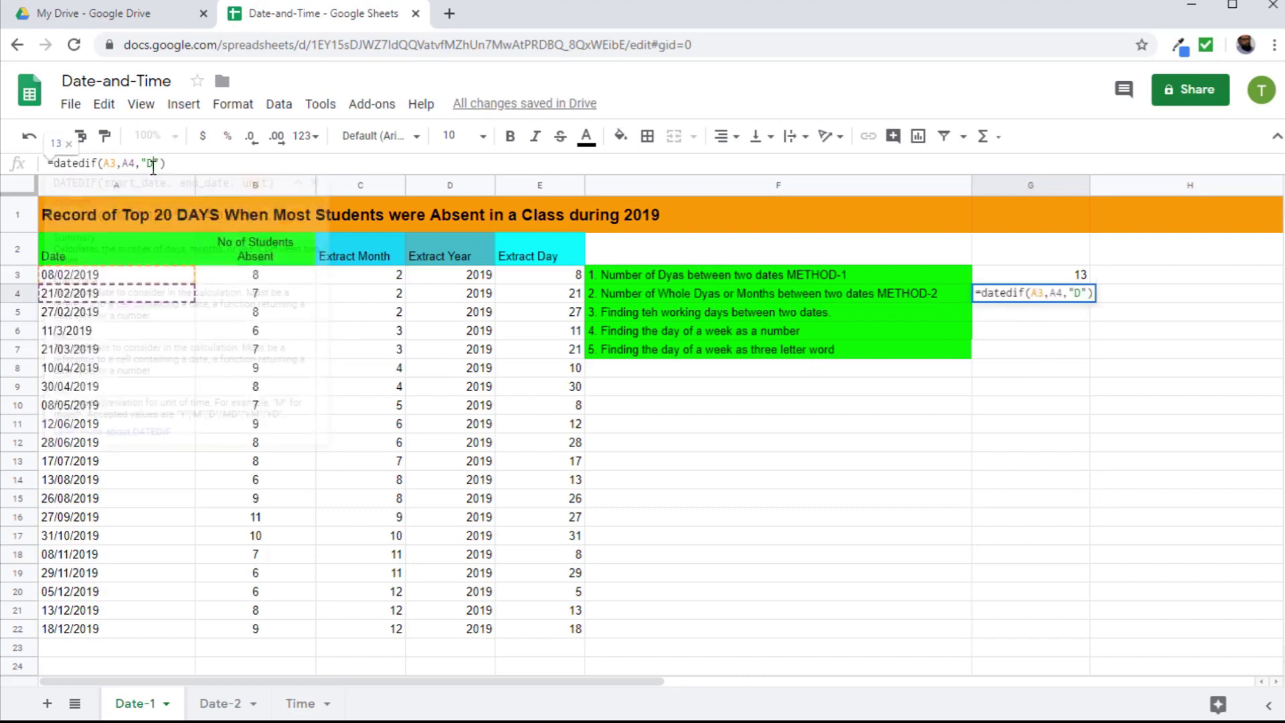
key(BackSpace)
text(m)
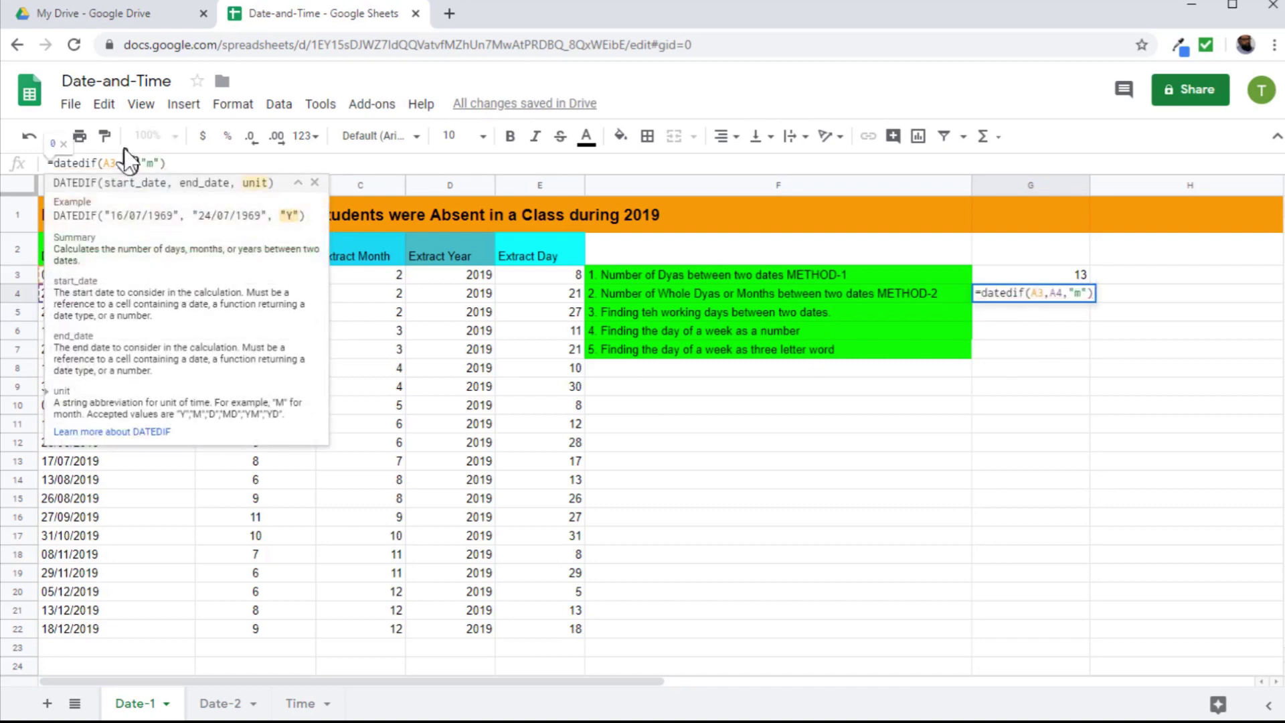
key(BackSpace)
key(BackSpace)
text(A22)
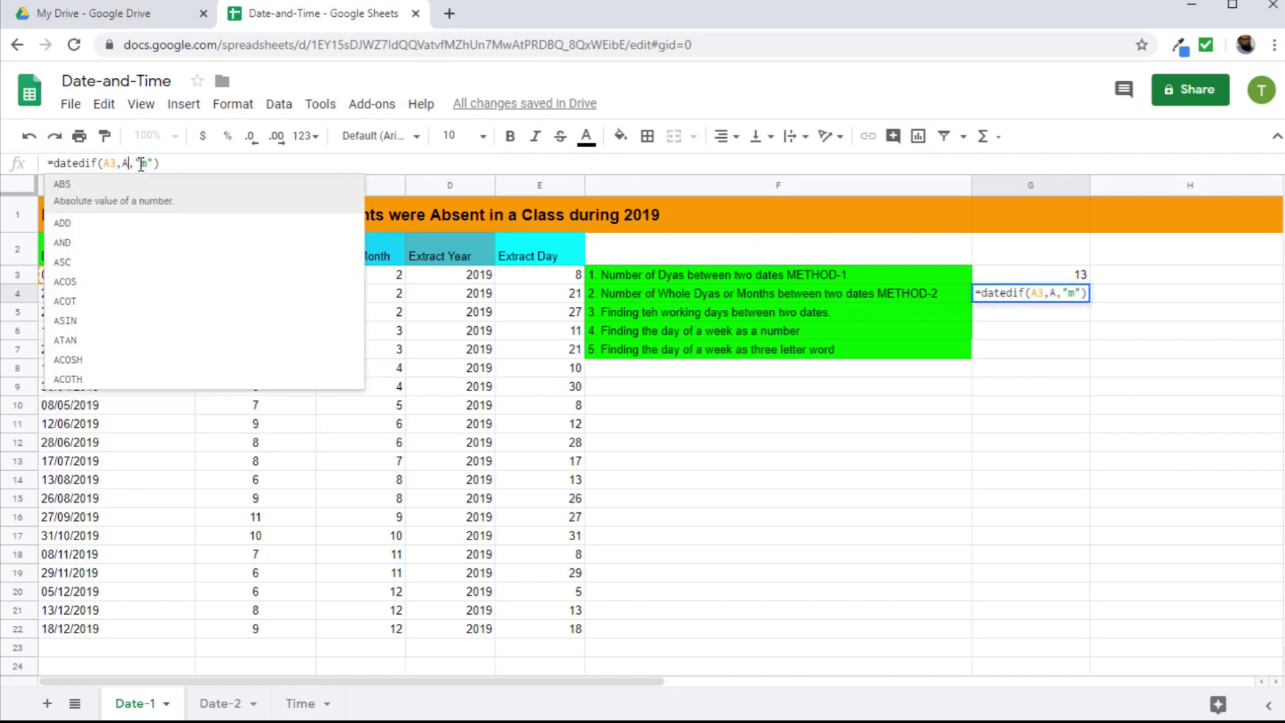
key(Return)
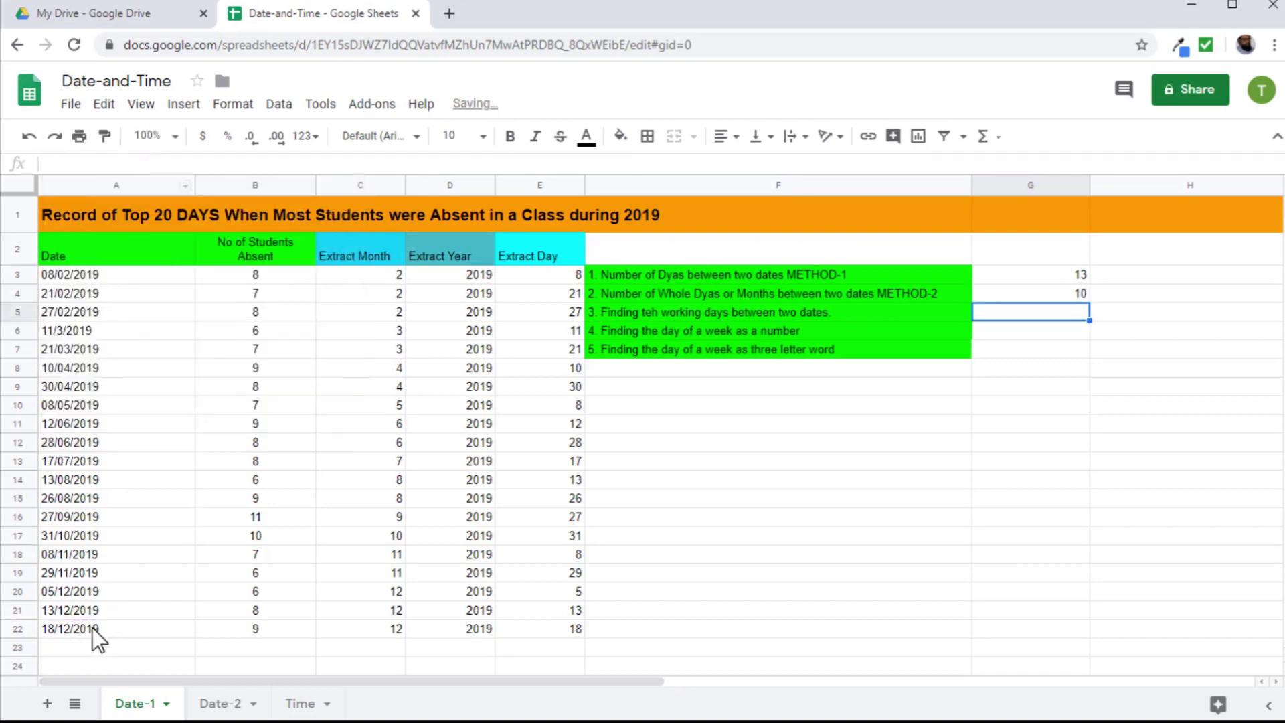
click(80, 632)
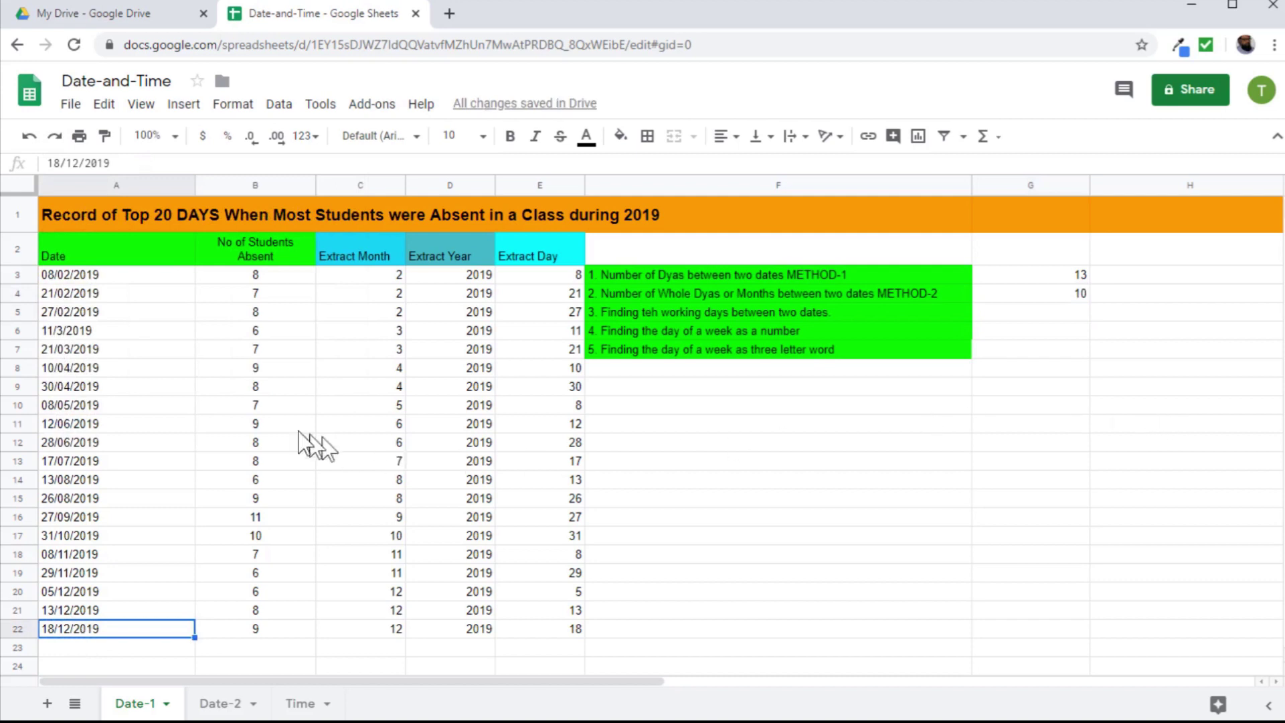
click(84, 280)
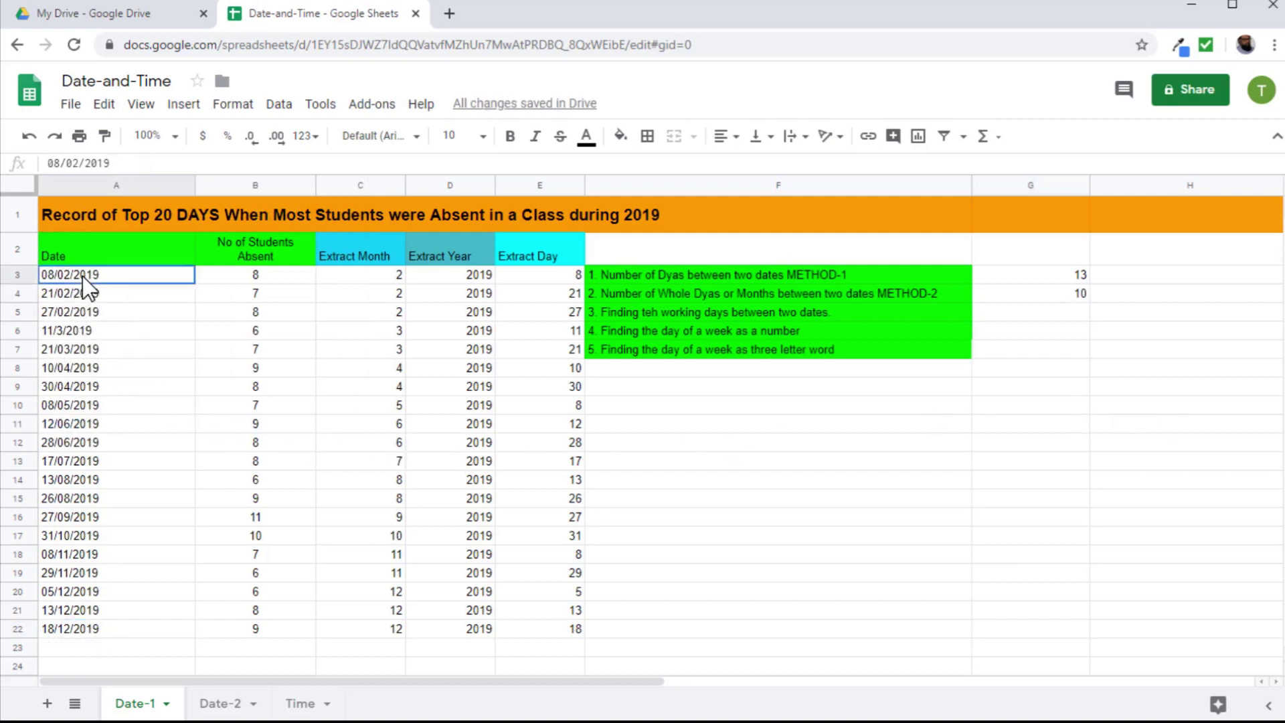
click(85, 632)
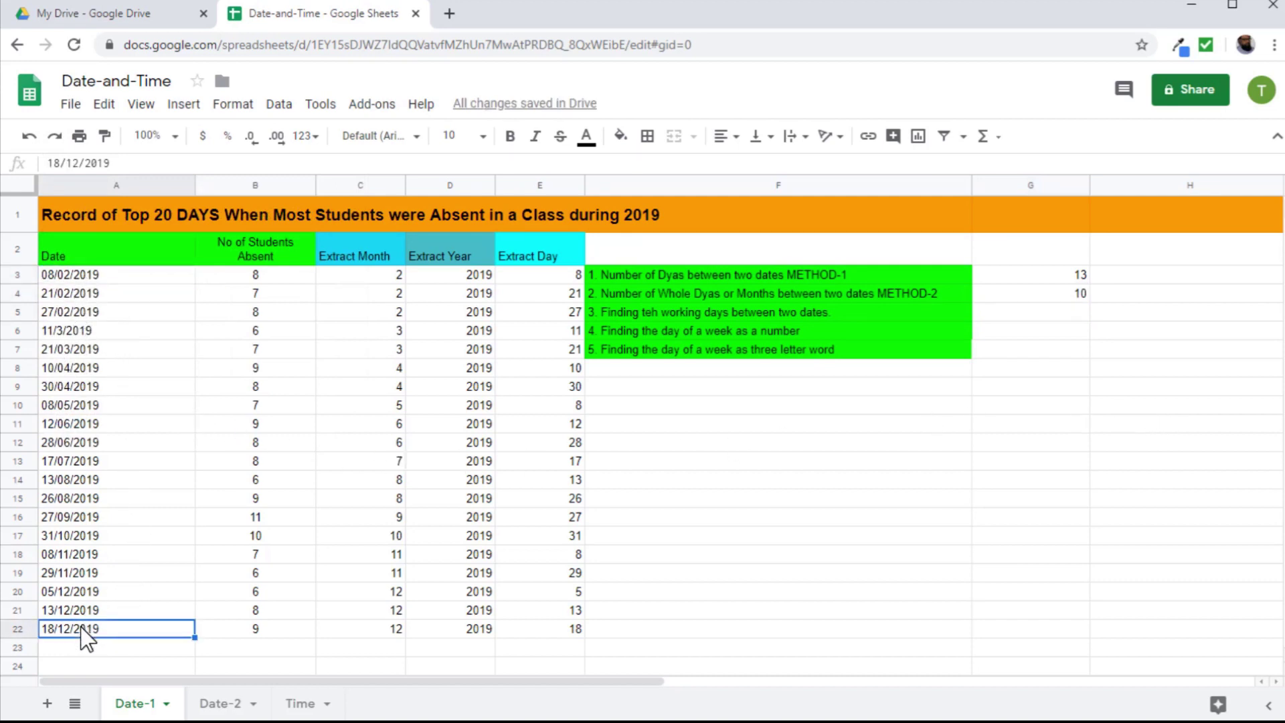
Step: Change the end date of the DATEDIF month formula in G4 to A20 and compare it with the start date in A3
click(1014, 298)
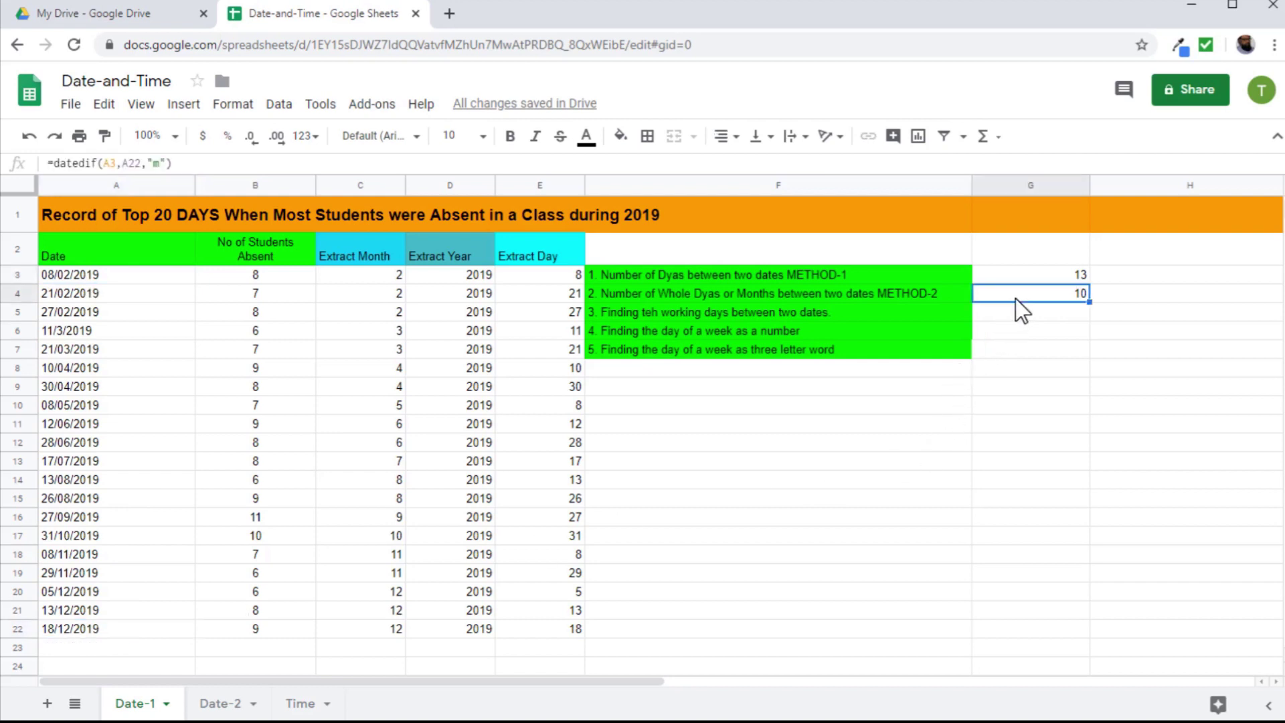
click(83, 279)
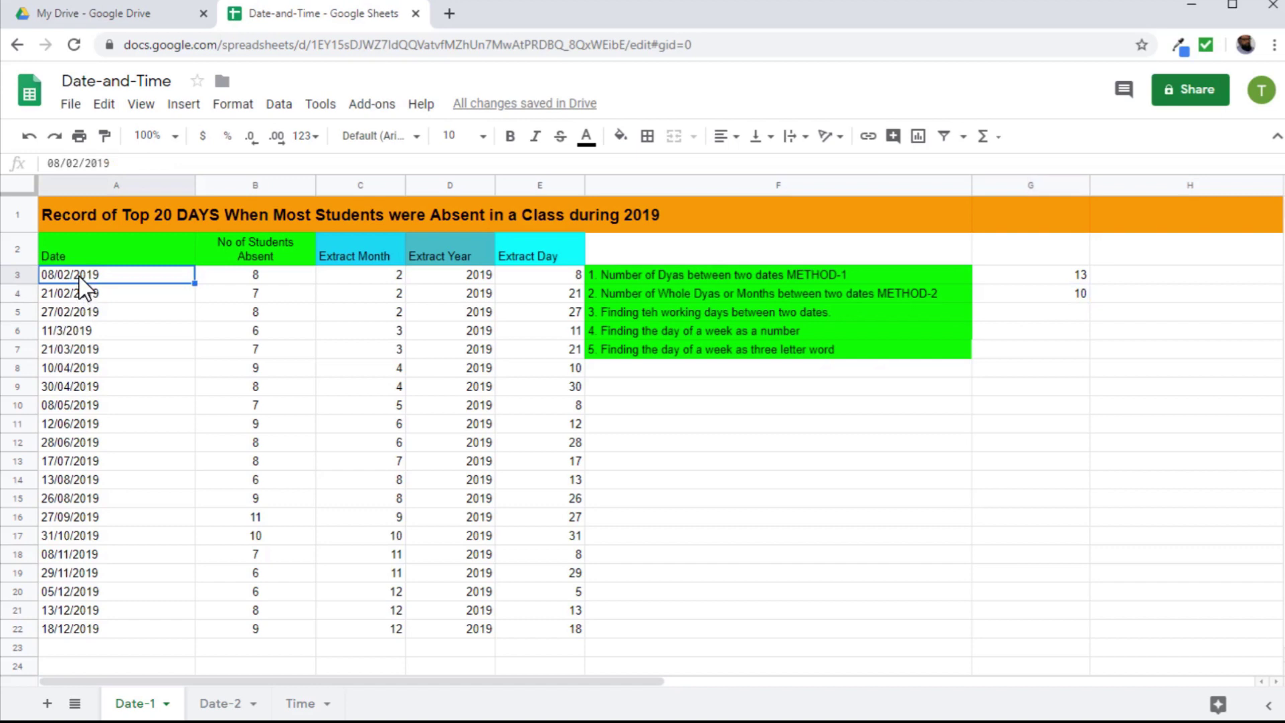
click(81, 590)
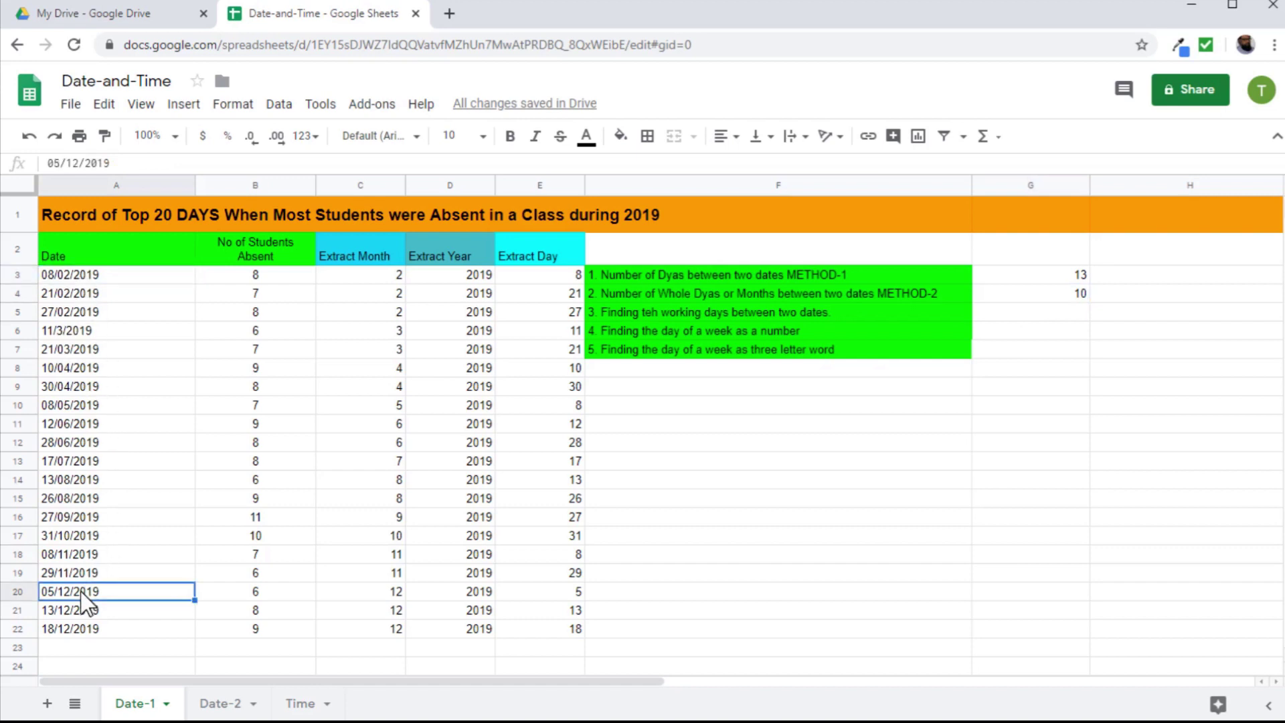
click(995, 299)
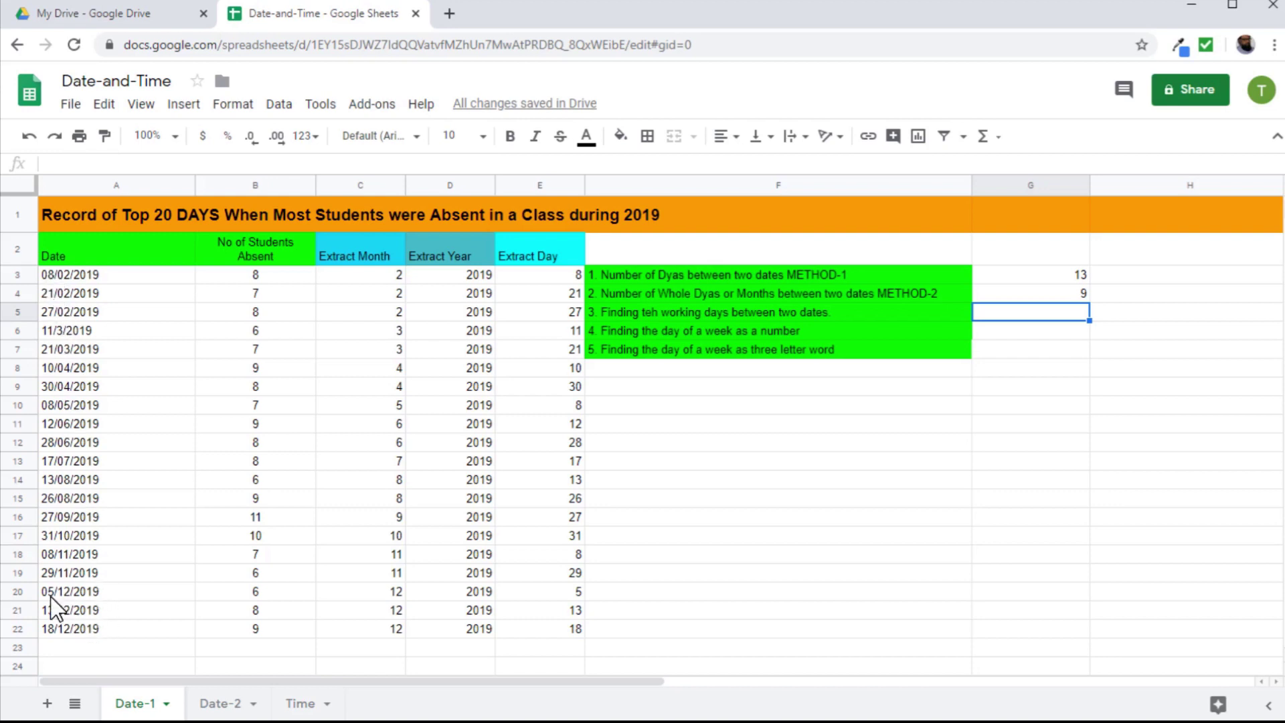
click(1029, 298)
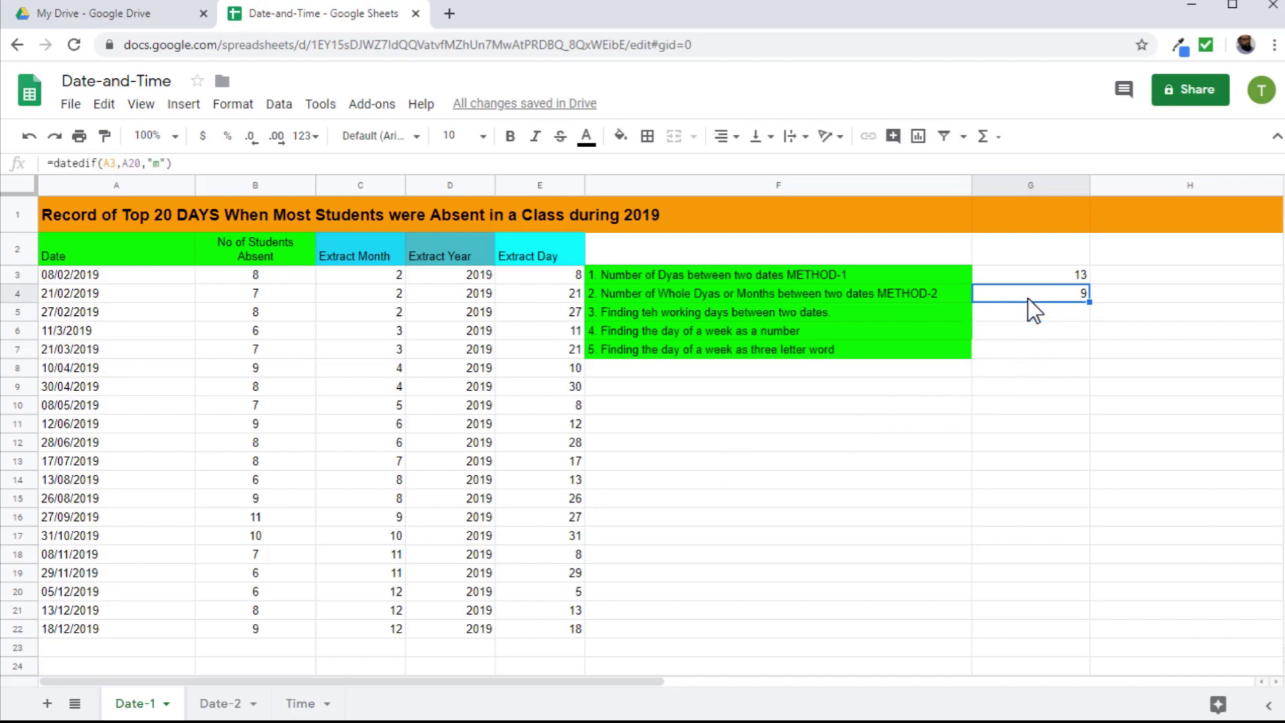
click(86, 277)
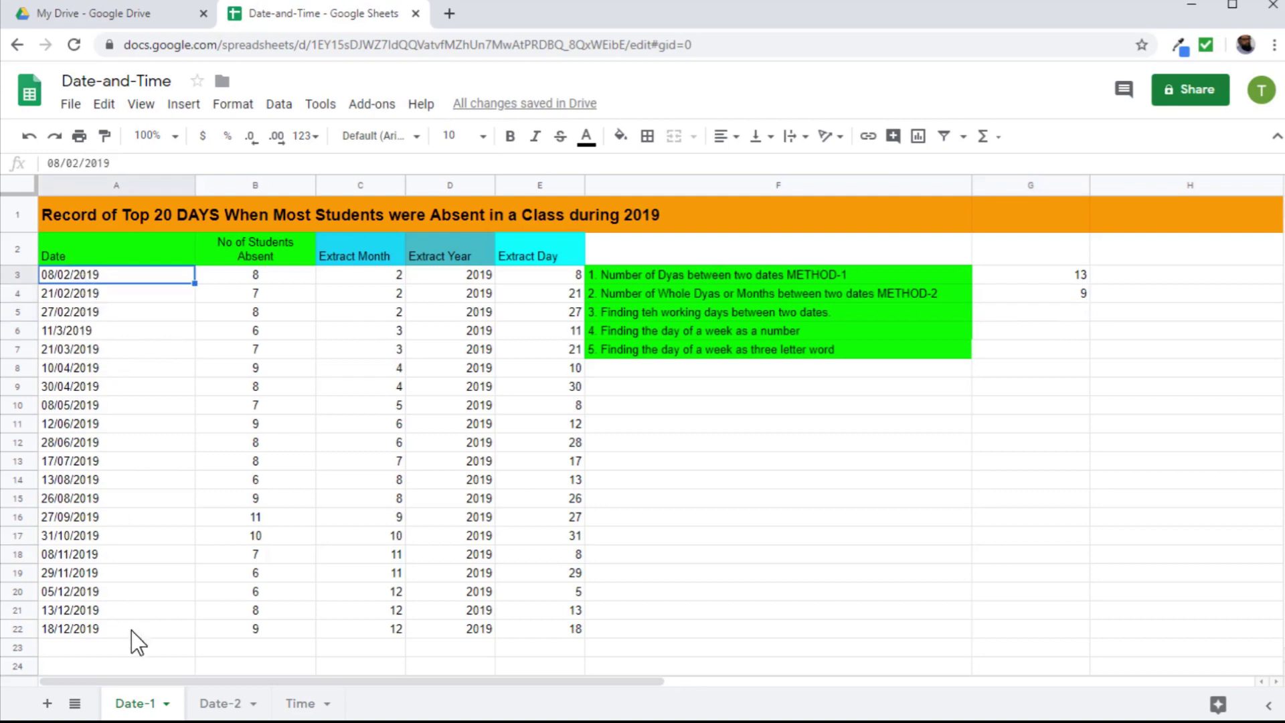
click(85, 595)
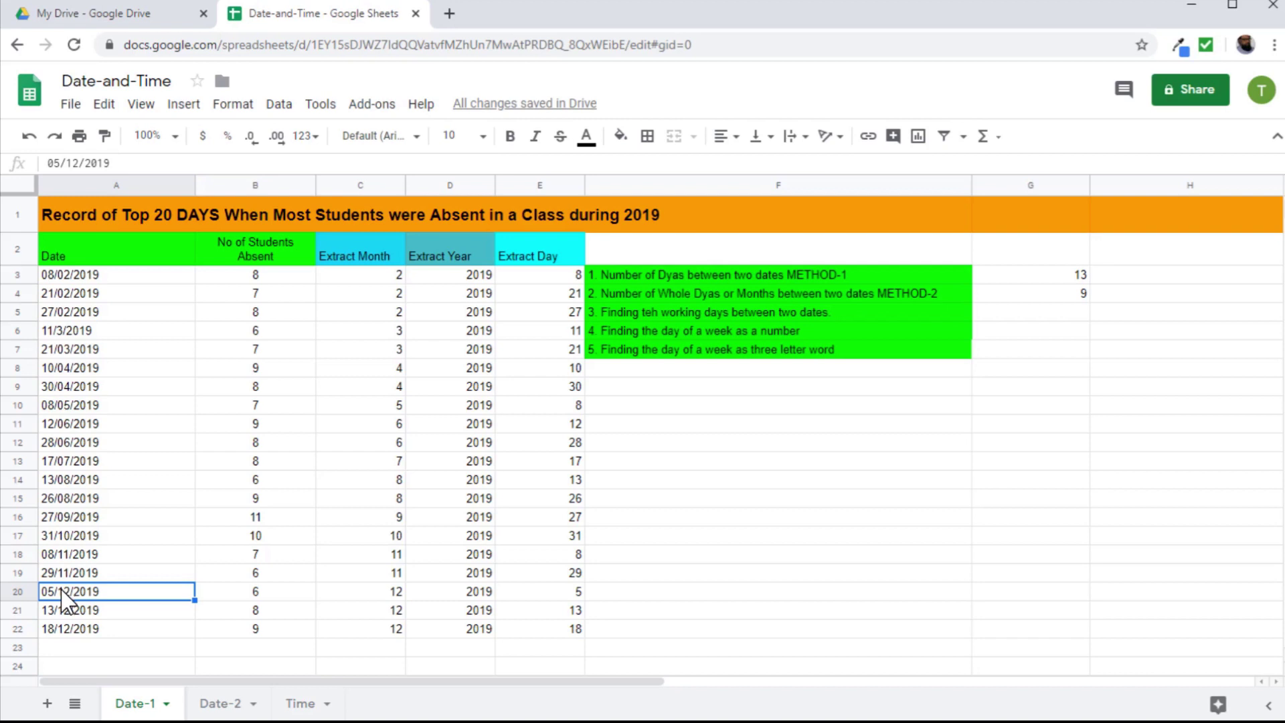
Step: Calculate the working days between the first two dates in G5 with the formula =networkdays(A3,A4)
click(1031, 313)
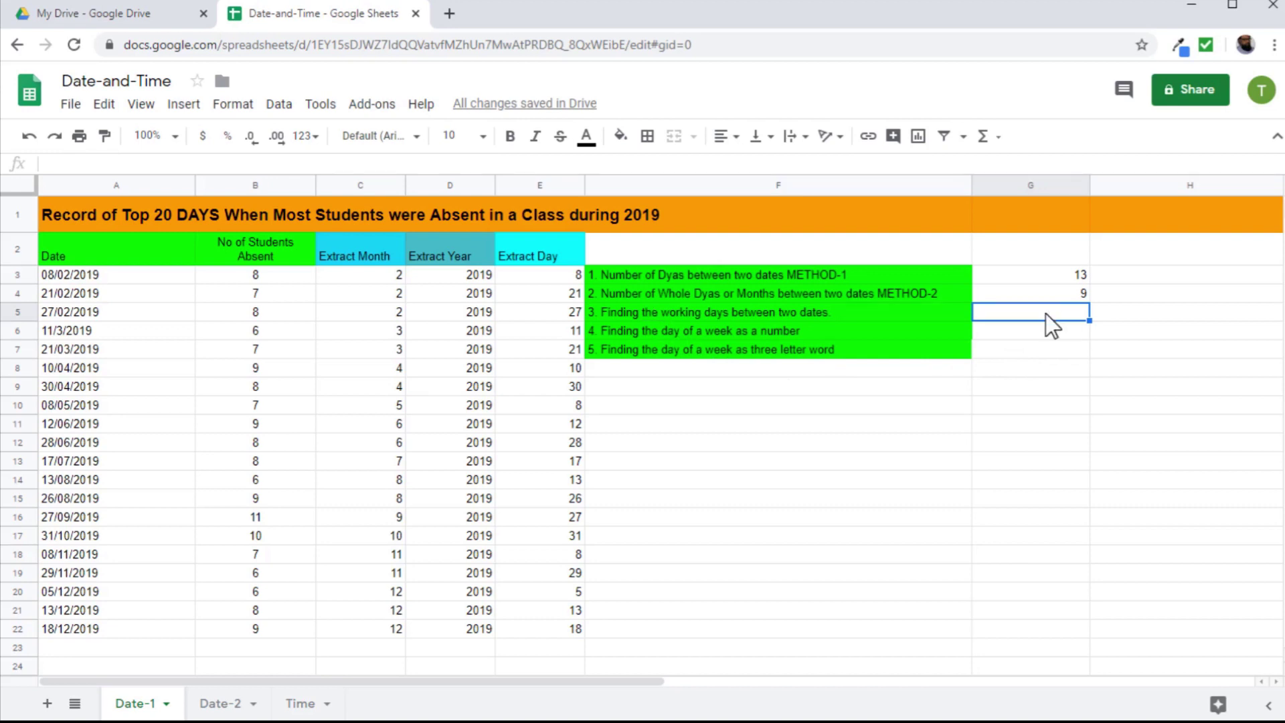
text(=networkd)
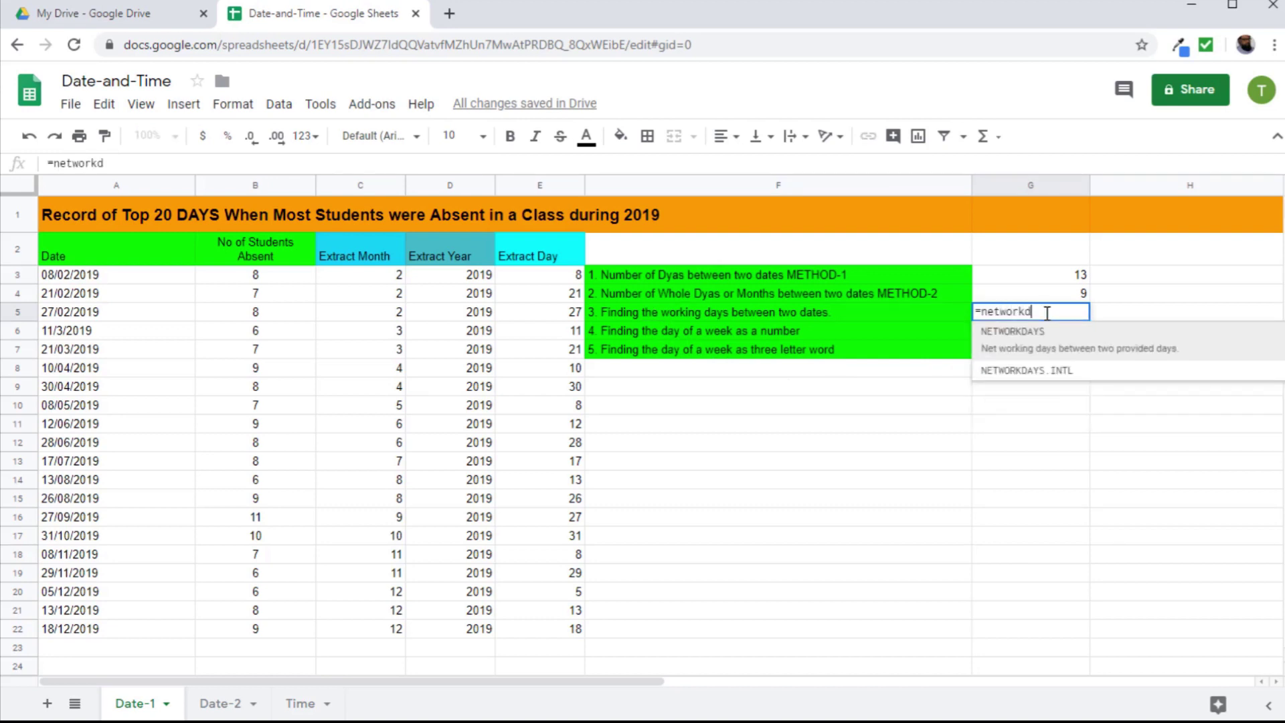
text(ays()
click(79, 276)
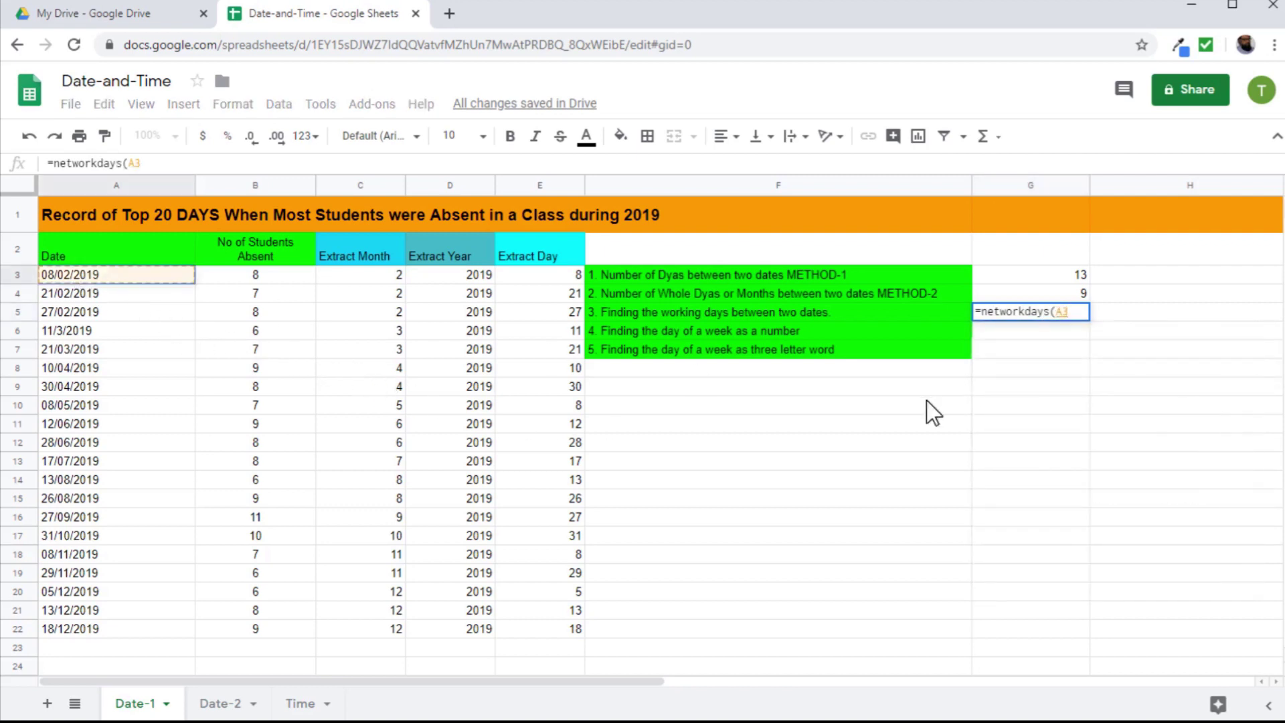
text(,)
click(94, 292)
key(Return)
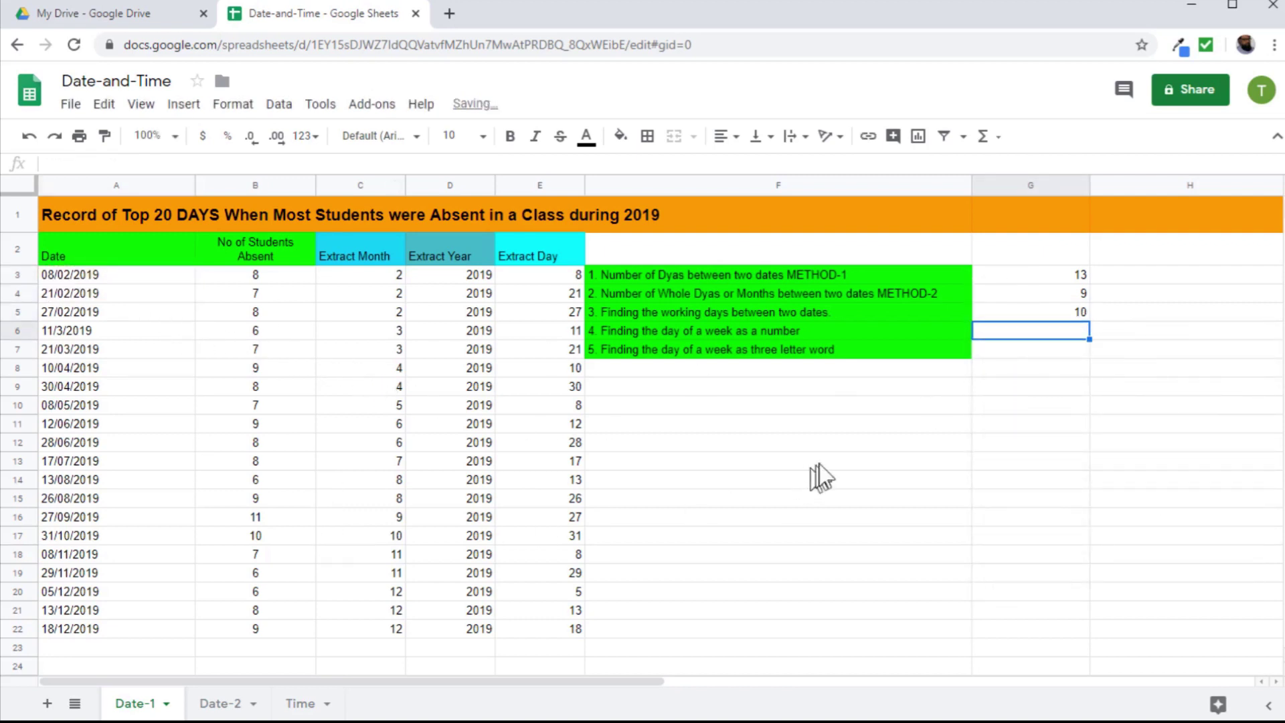
Step: Swap the start and end dates in G5 so the formula reads =networkdays(A4,A3)
click(1064, 314)
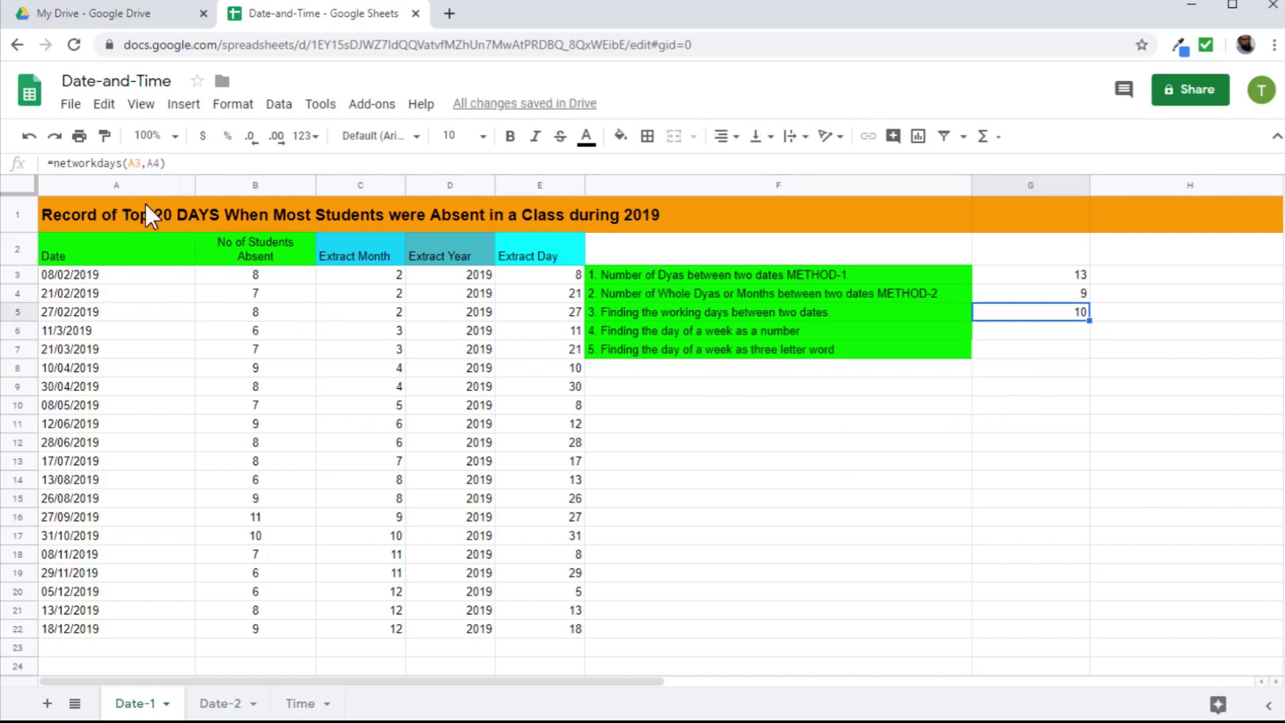
click(141, 163)
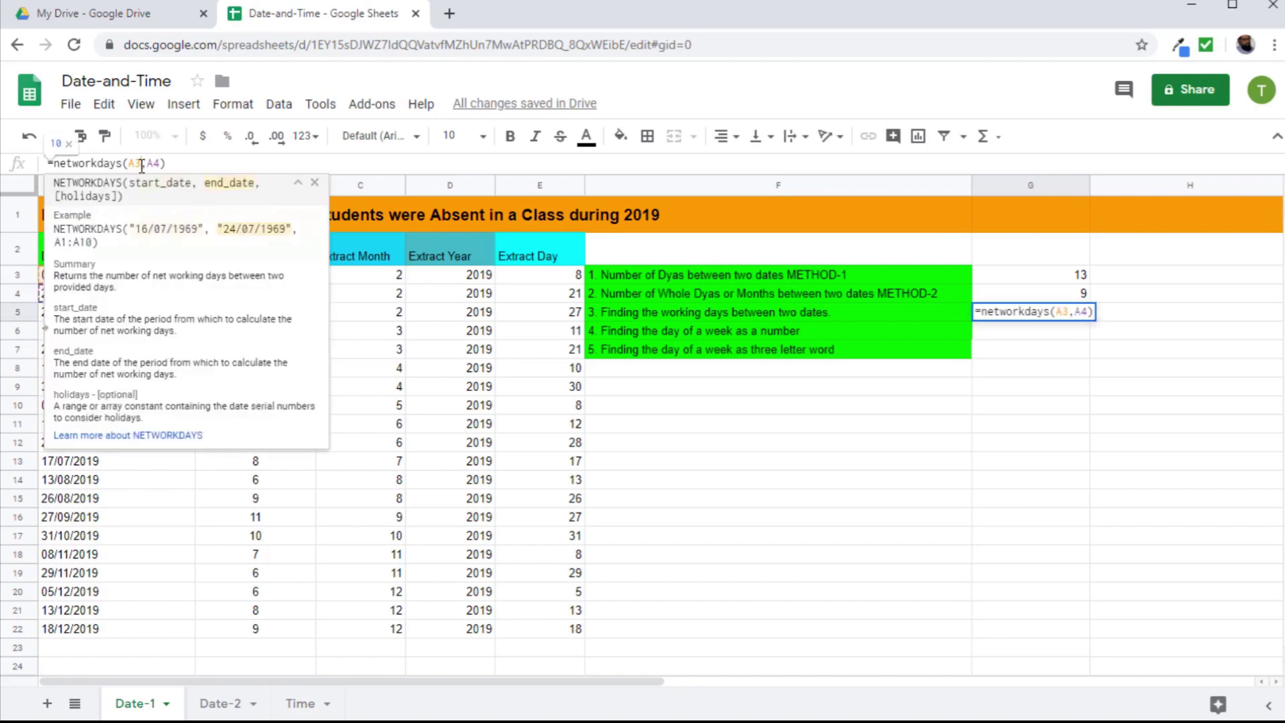
key(BackSpace)
text(4)
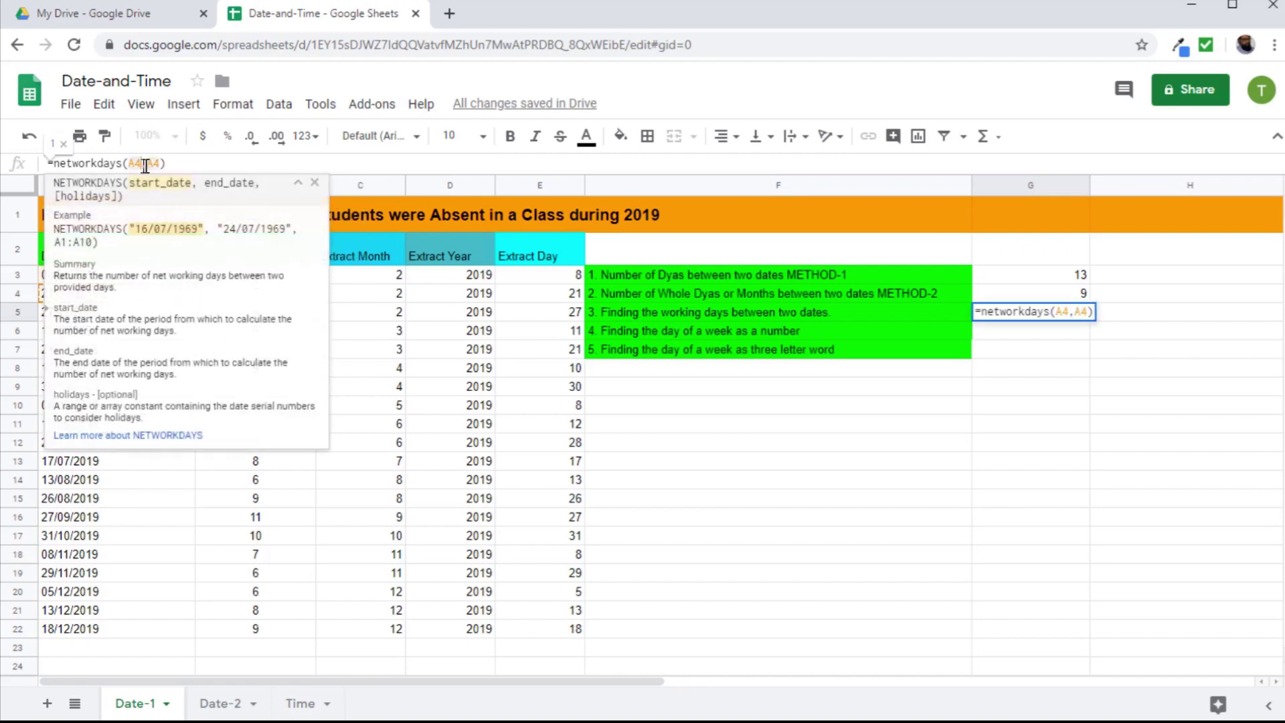
click(151, 164)
key(Escape)
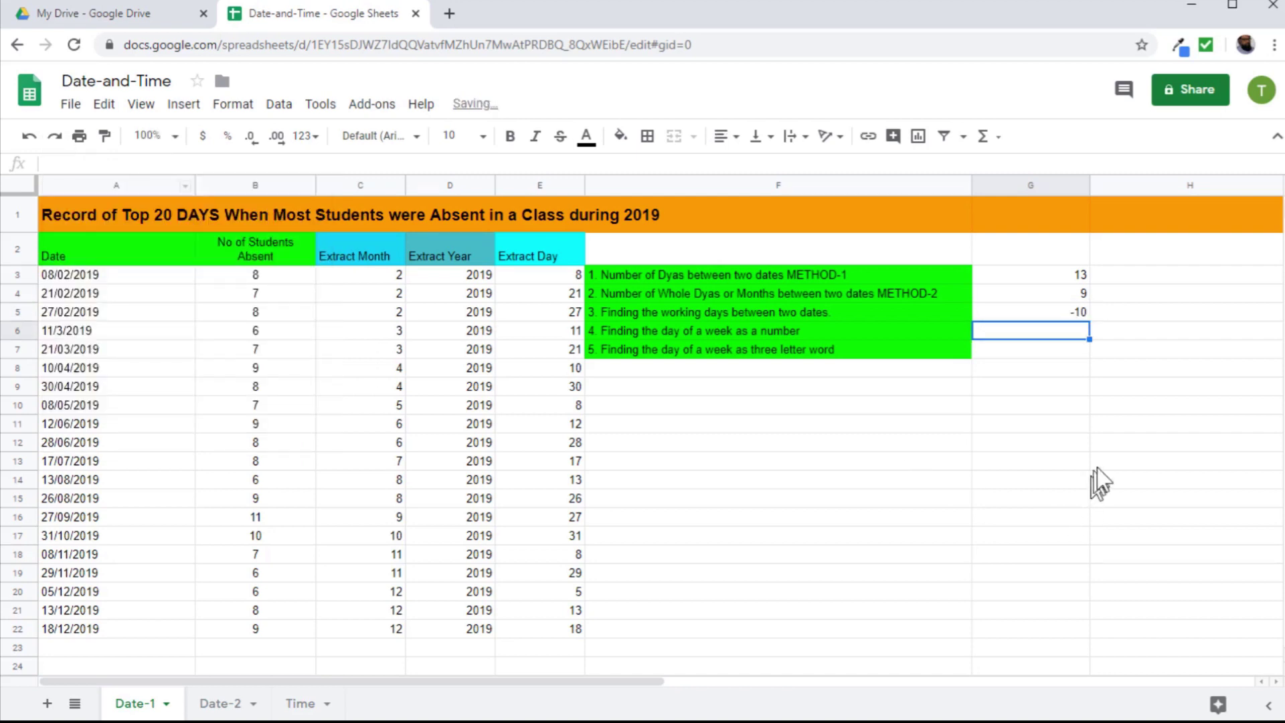
click(1075, 312)
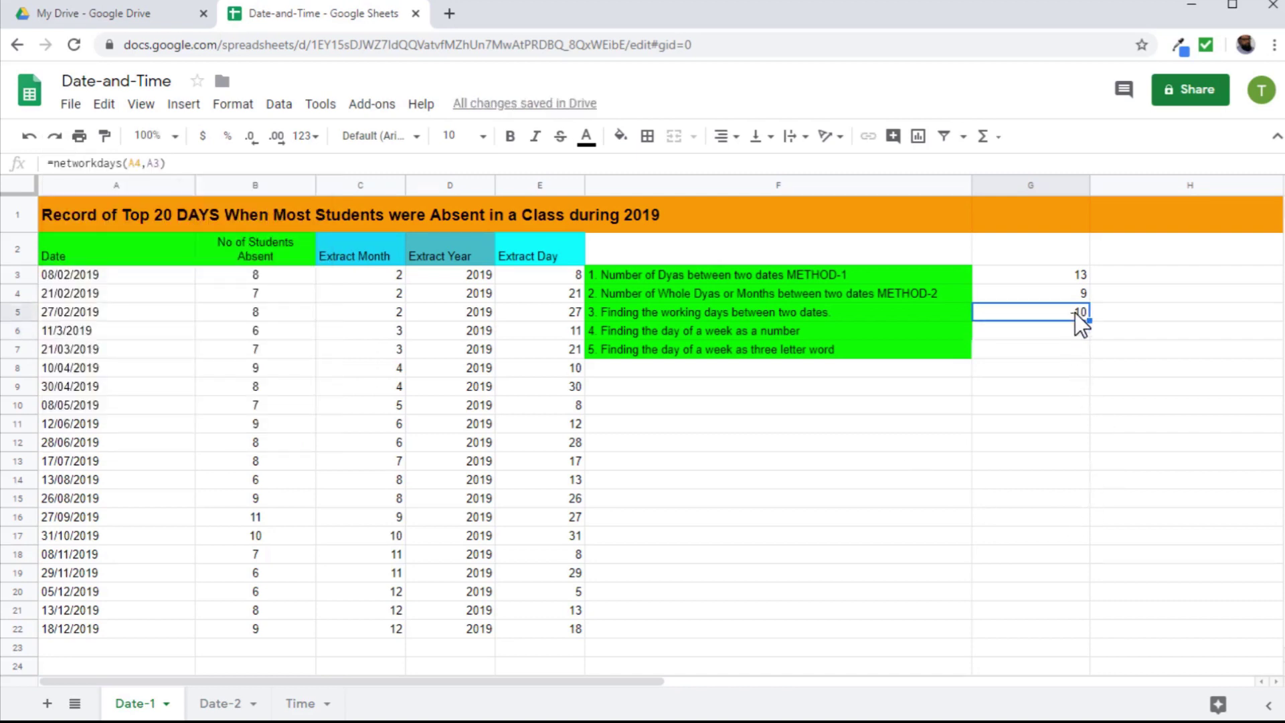
click(997, 276)
click(1005, 309)
Step: Enter =weekday(A3) in G6 to find the weekday number of the first date
key(Down)
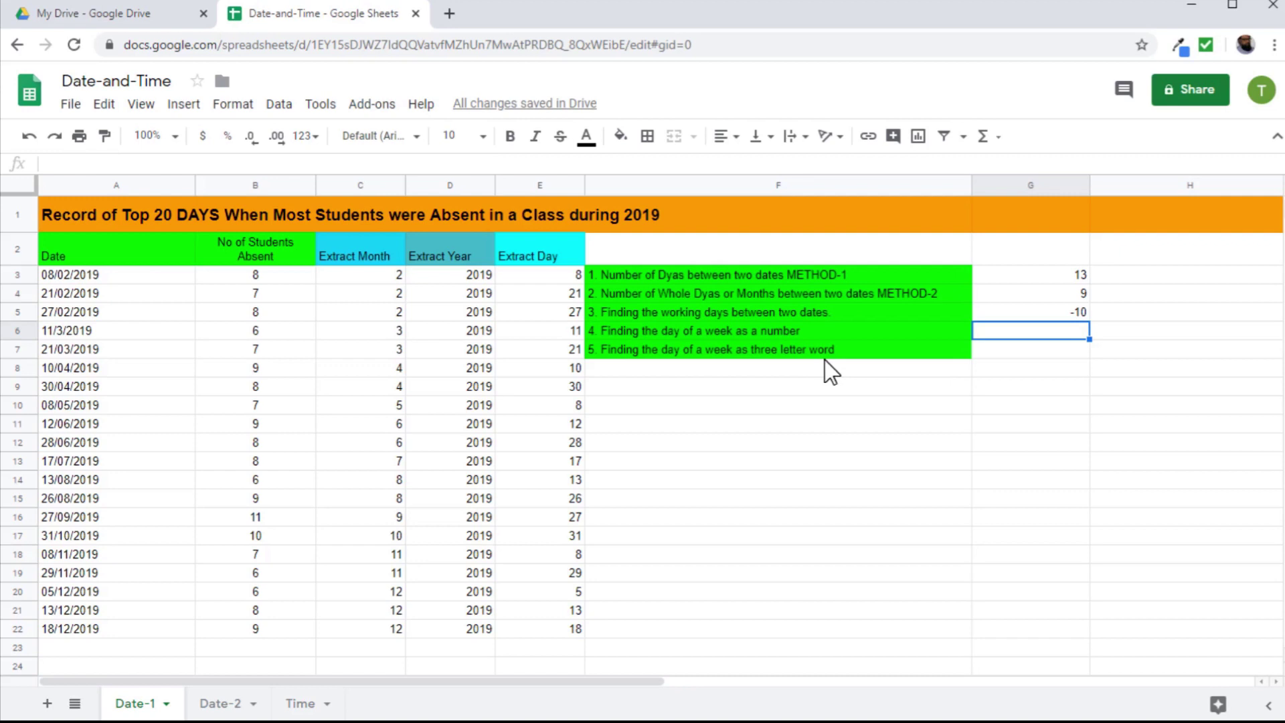
text(=weekda)
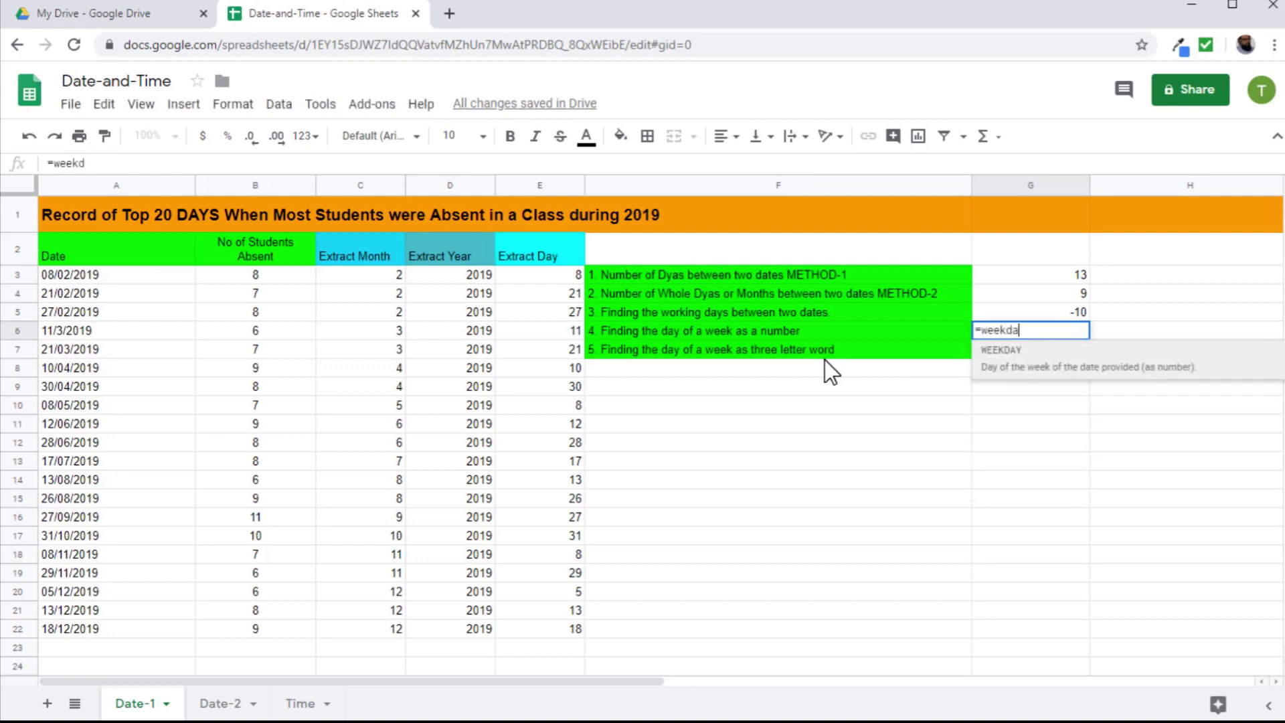
text(y()
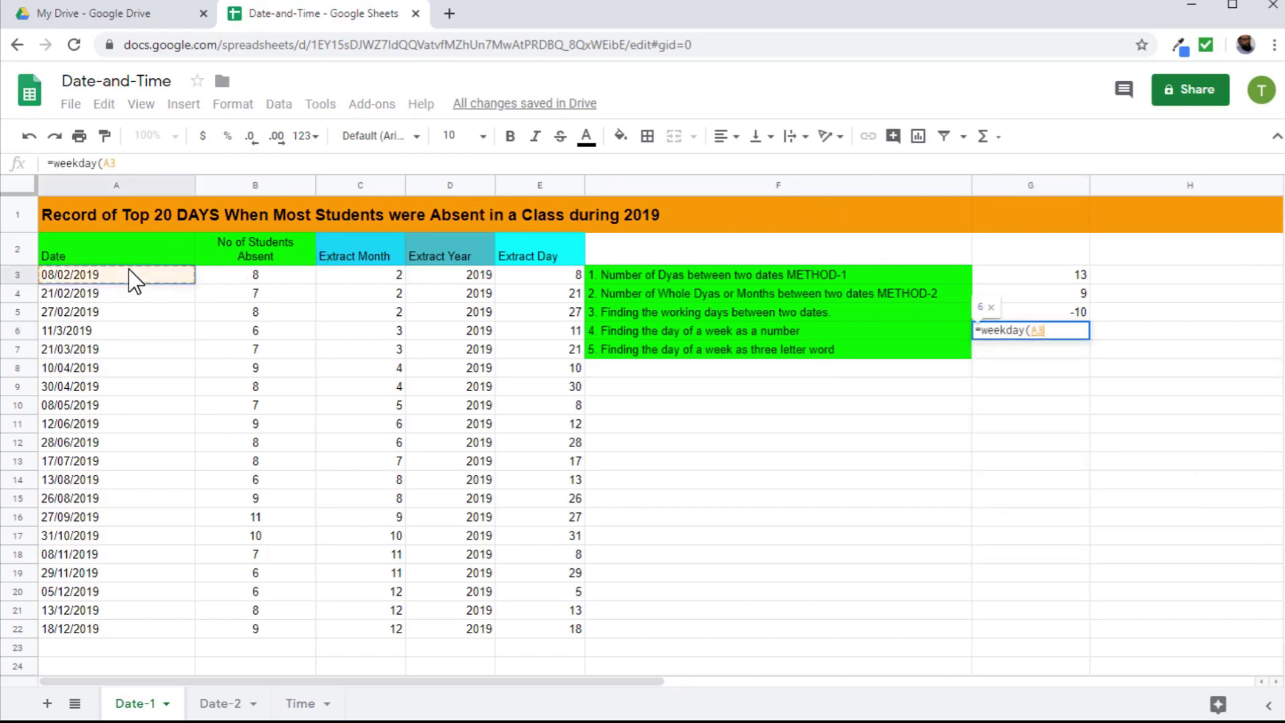
text())
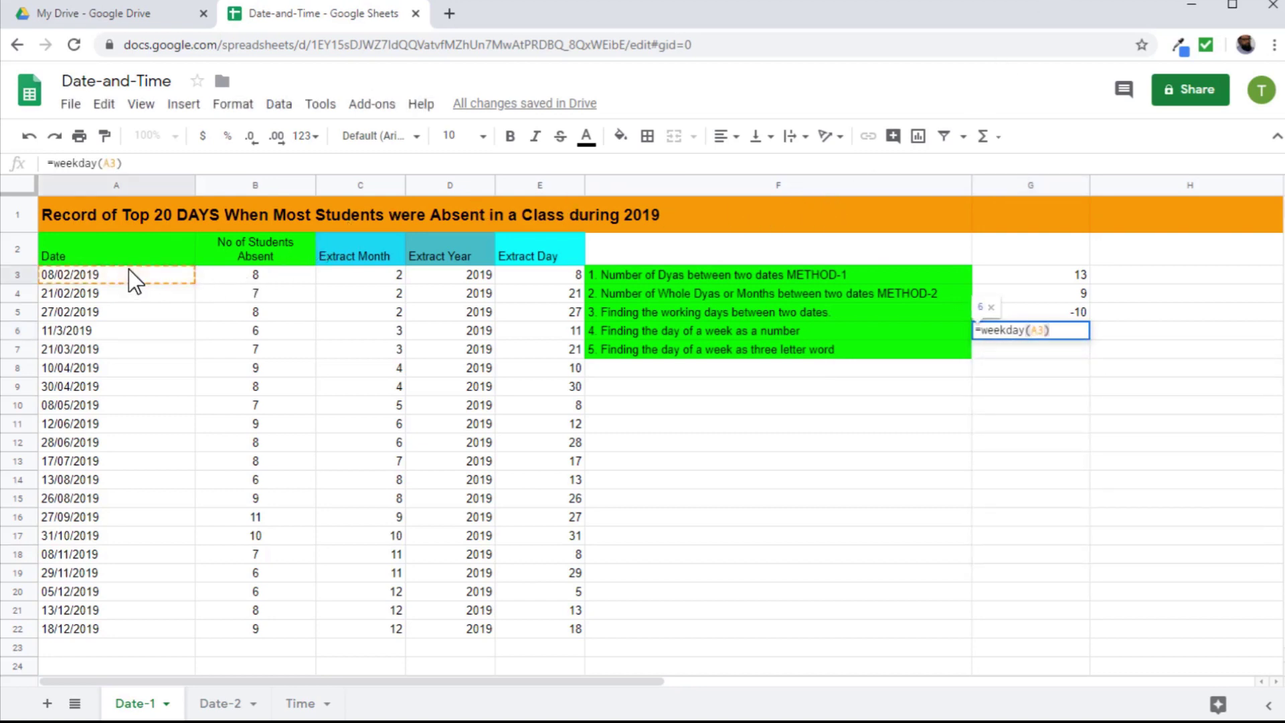
key(Return)
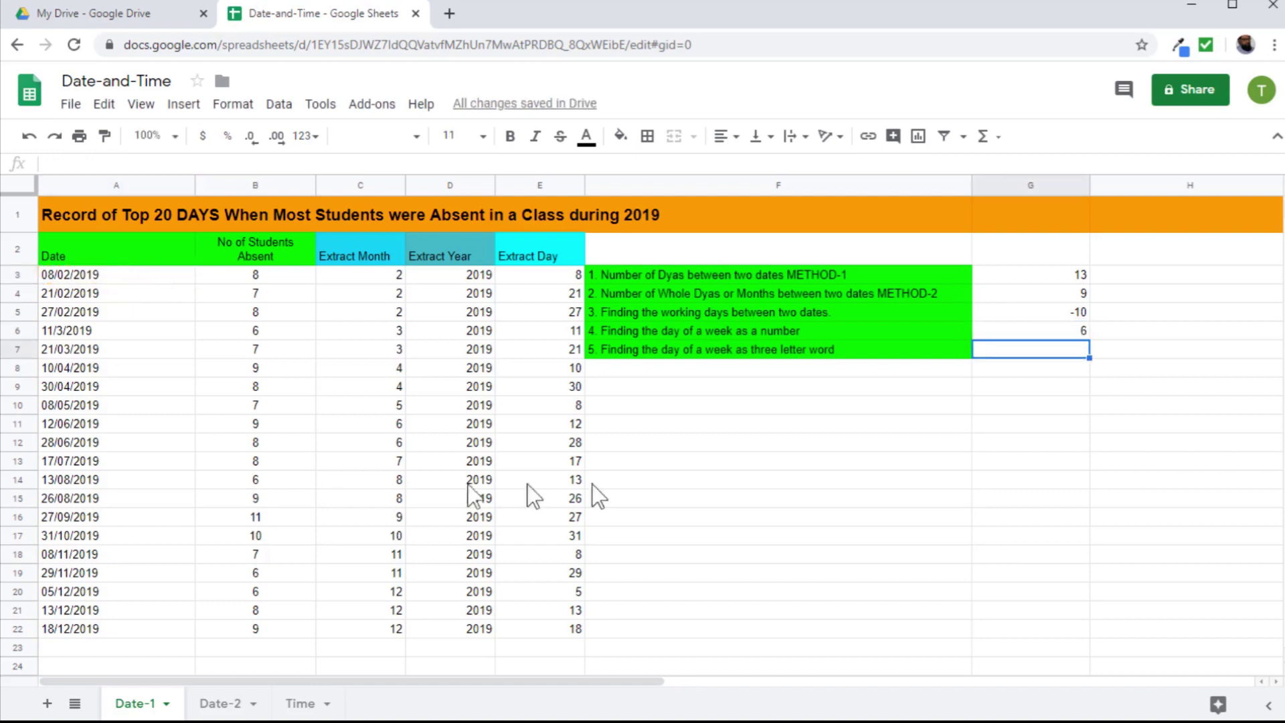
Step: Add numbering type 2 to the WEEKDAY formula in G6, making it =weekday(A3,2)
click(1068, 335)
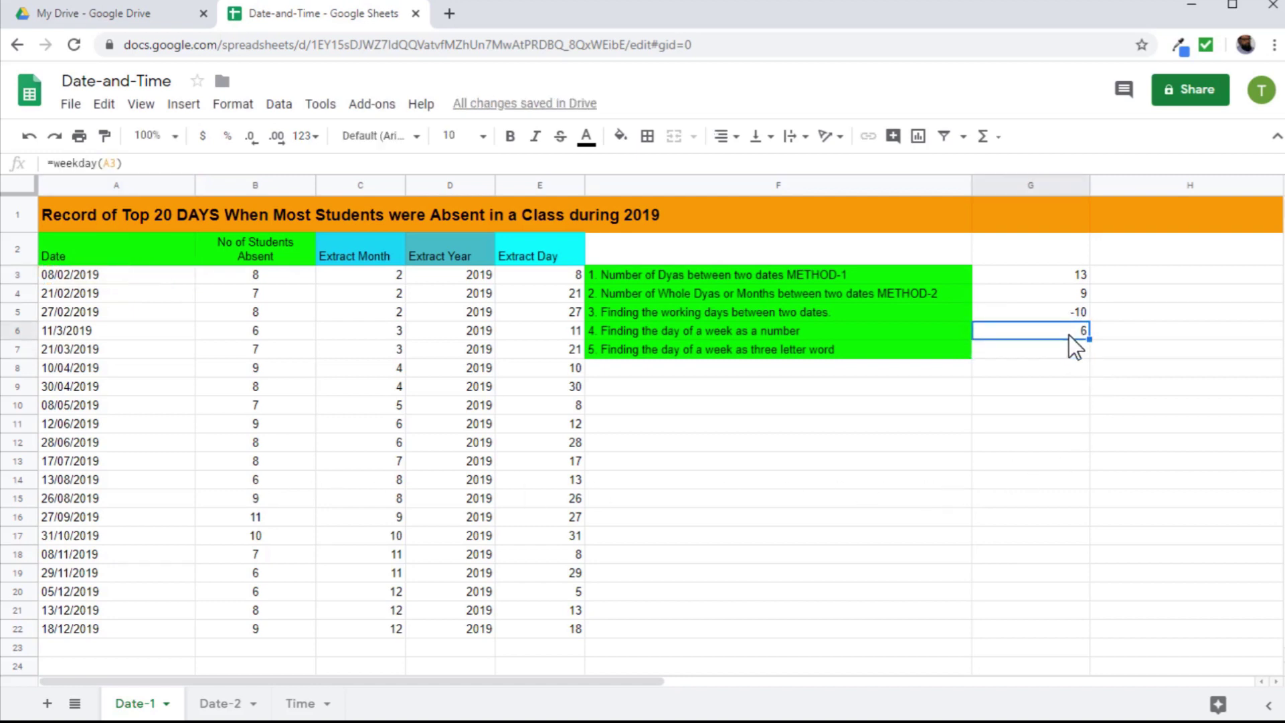
click(116, 162)
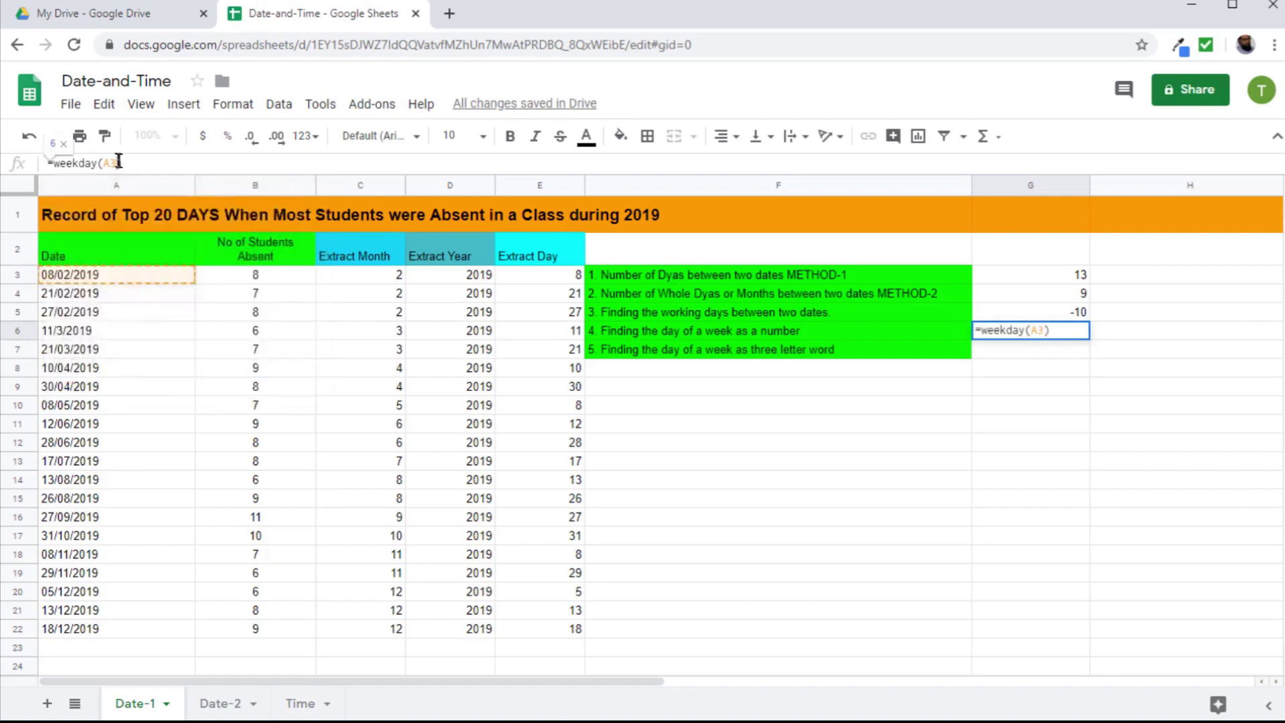
text(,2)
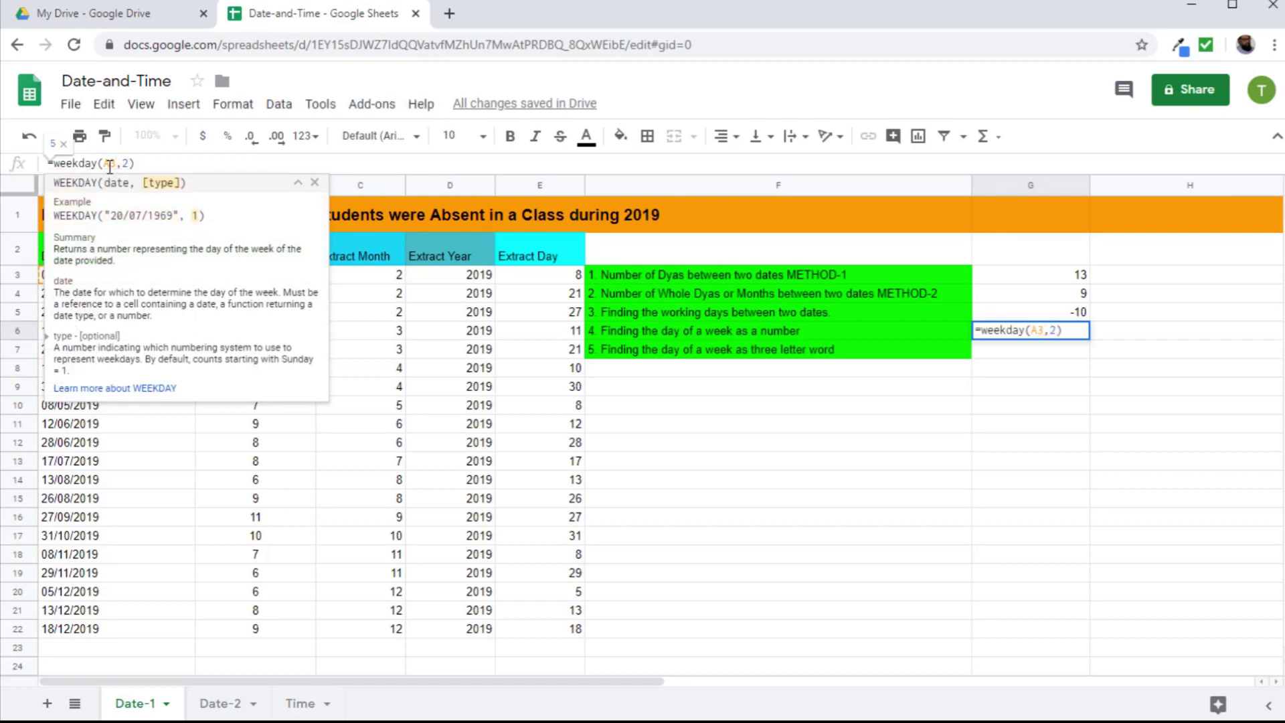
key(Return)
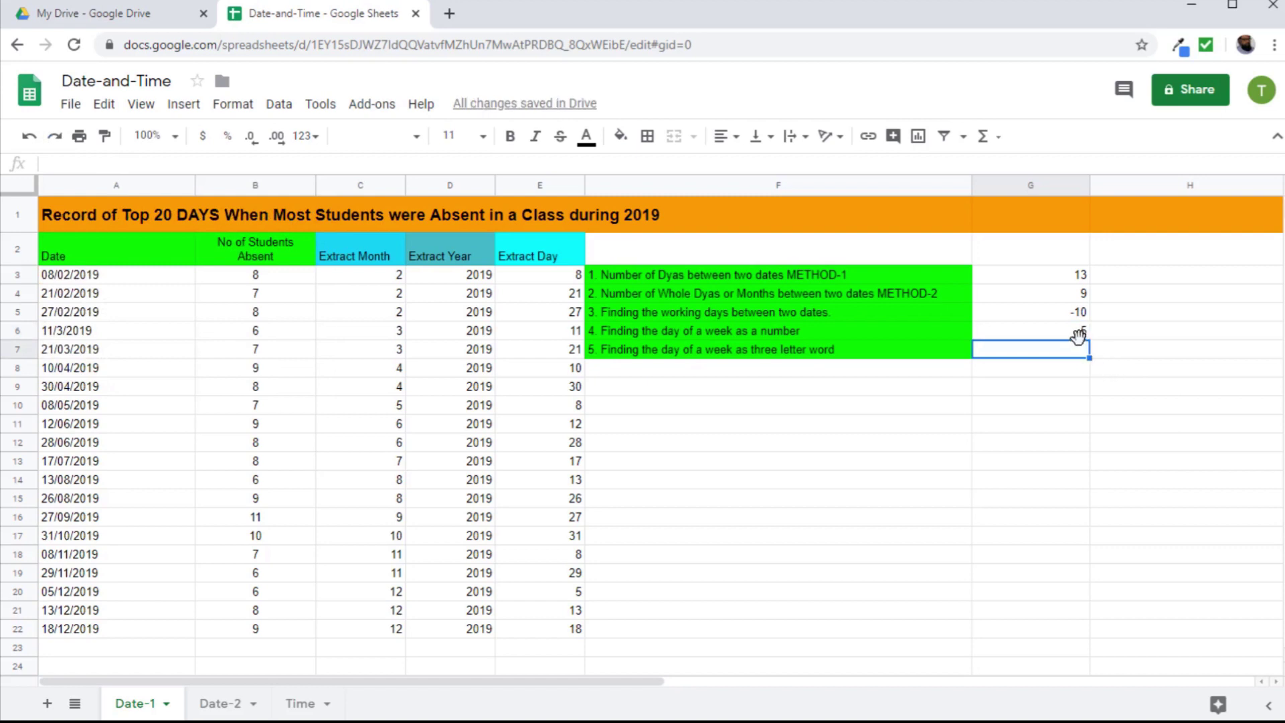
Step: Copy the text of the WEEKDAY formula in G6 and paste it into G7
click(1079, 330)
click(1054, 351)
click(1079, 332)
drag(135, 163, 49, 166)
right_click(81, 161)
click(127, 227)
click(1057, 353)
right_click(142, 165)
click(188, 299)
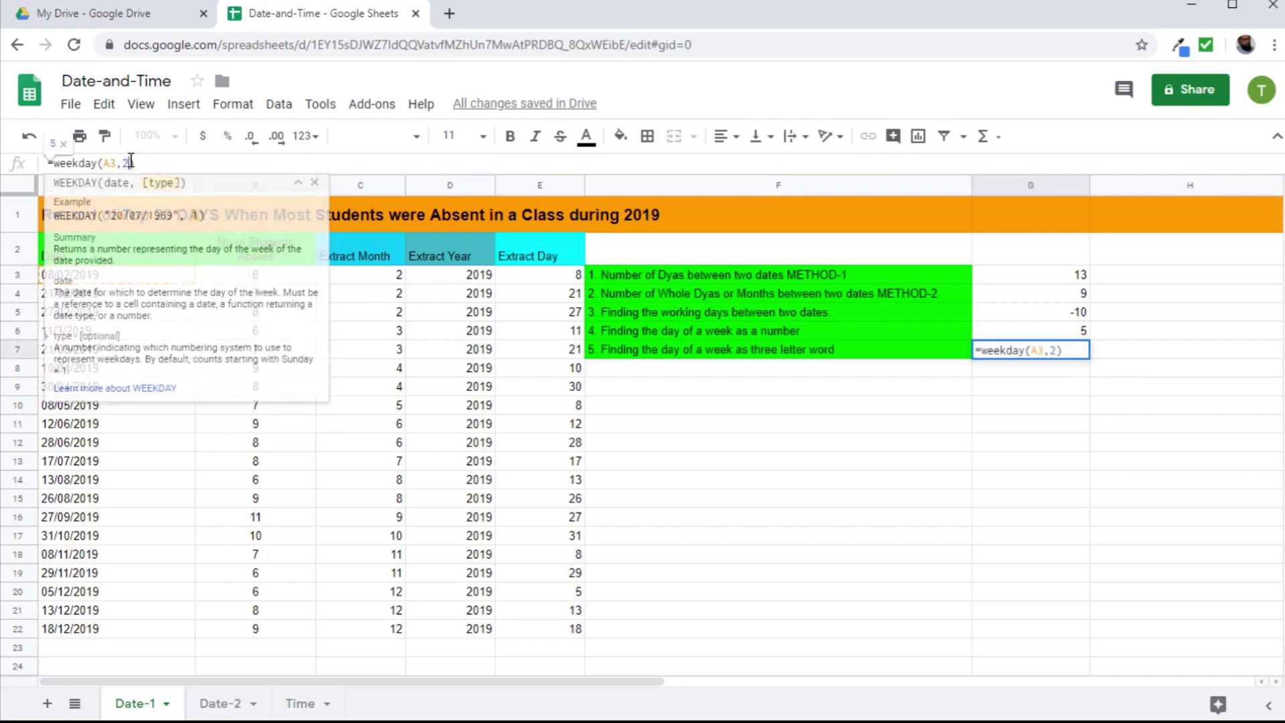
Step: Remove the type argument in G7 and wrap the formula as =text(weekday(A3),"ddd") to return a three-letter weekday
key(BackSpace)
key(BackSpace)
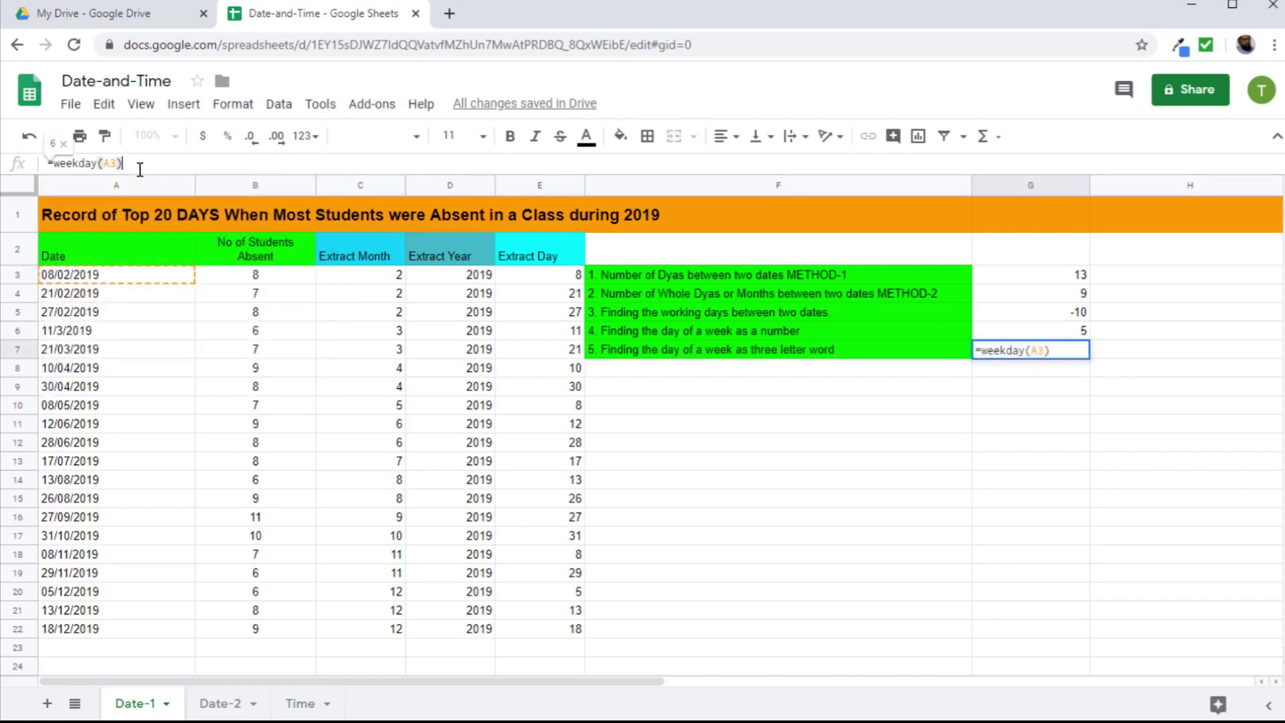
key(Home)
key(Right)
text(text()
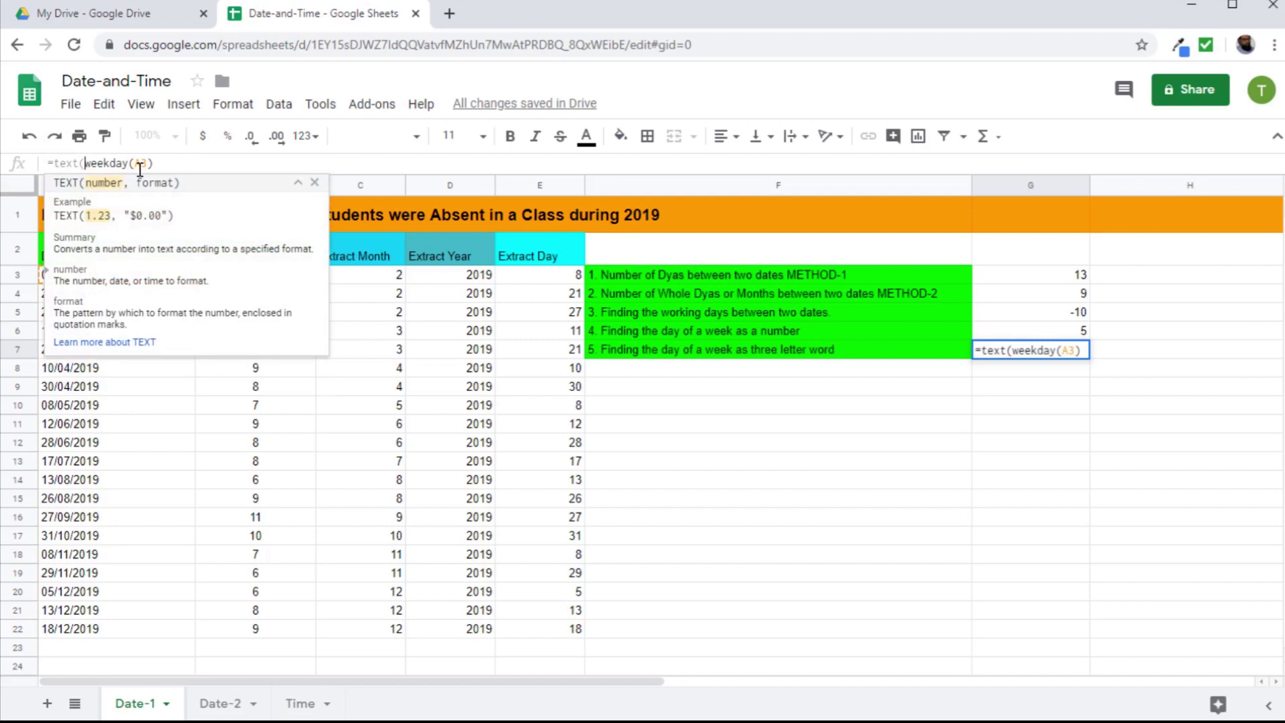
key(Right)
key(Right)
key(Right)
key(Right)
key(Right)
key(Right)
key(Right)
key(Right)
key(Right)
key(Right)
key(Right)
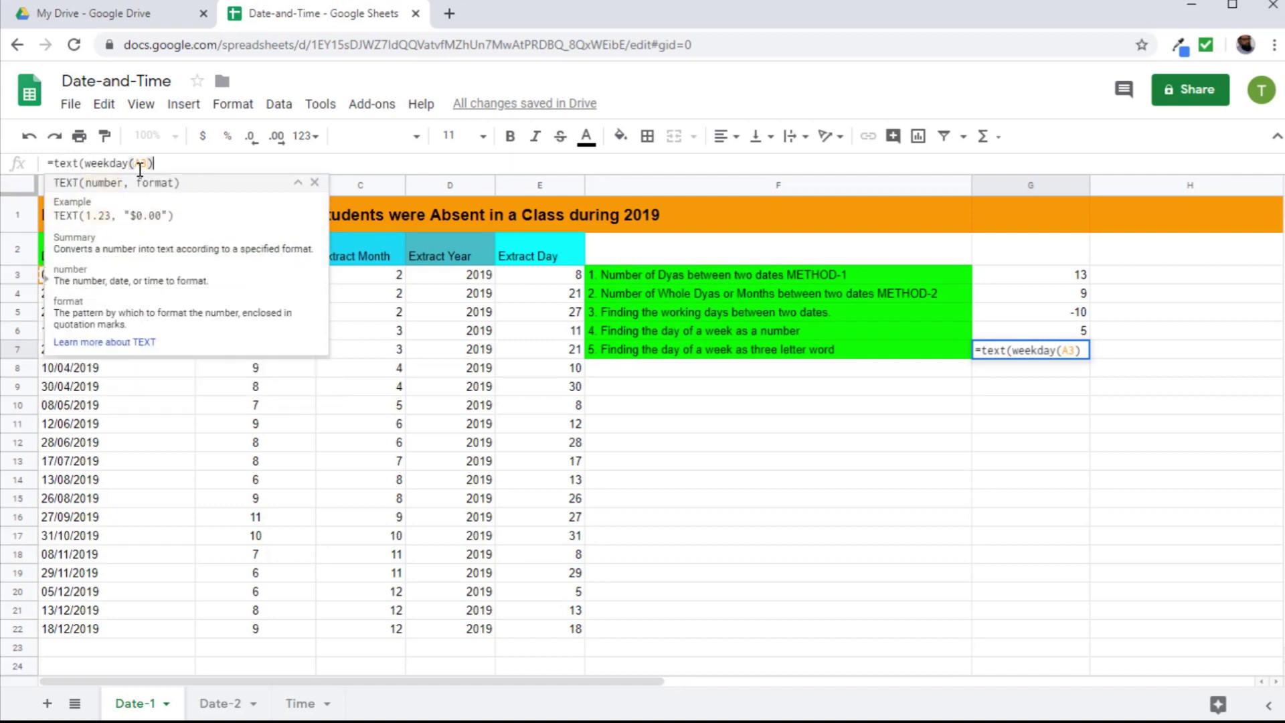
text(,"dd)
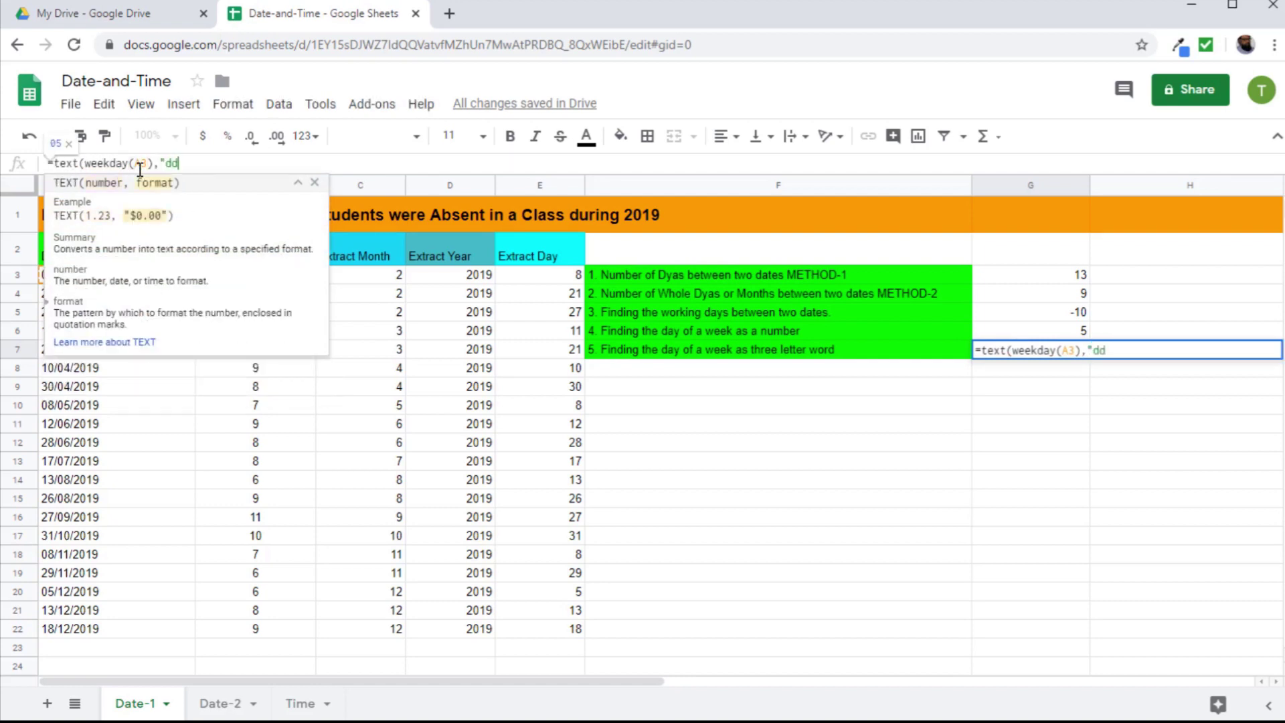
text(d"))
key(Return)
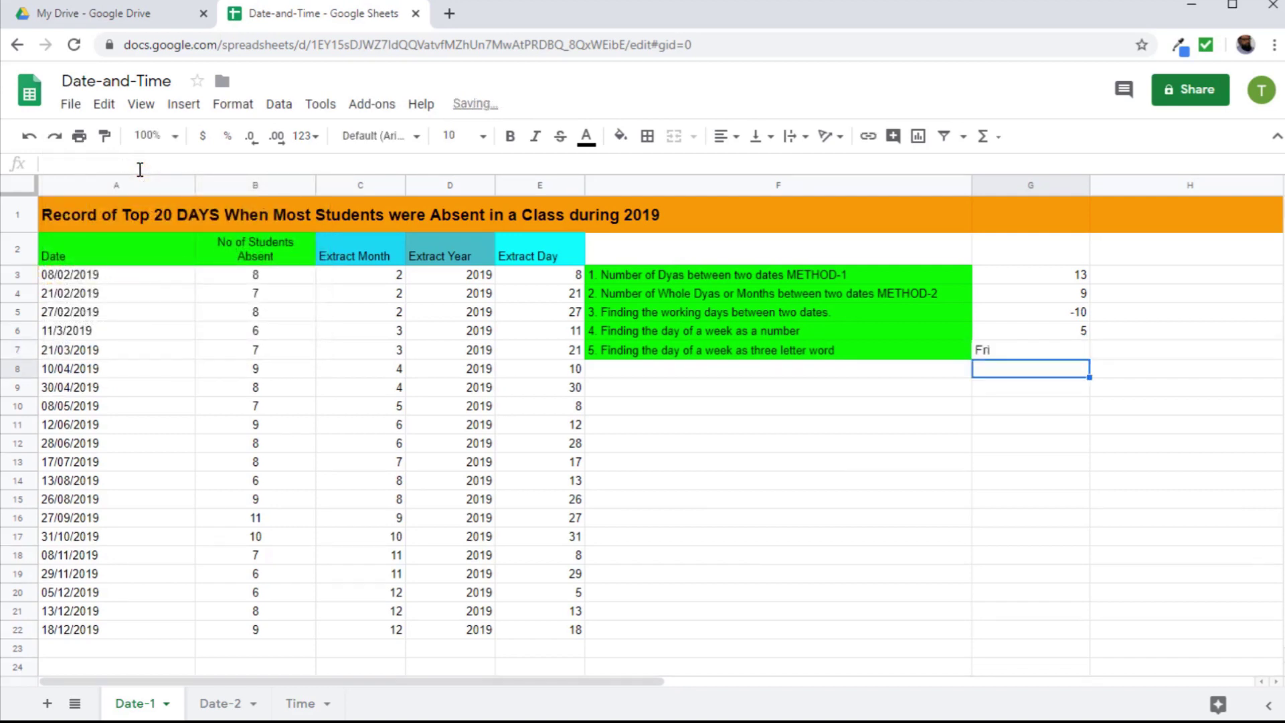